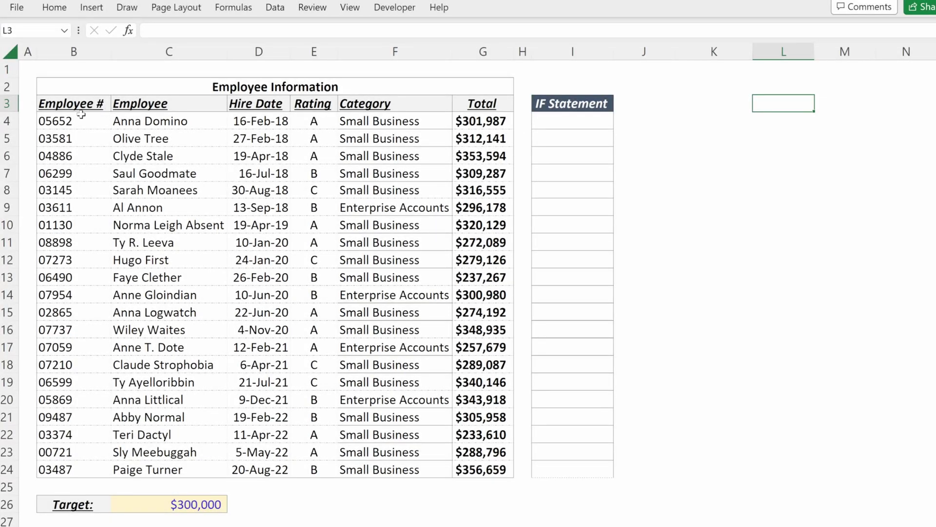
Step: Enter =IF(E4="A","Yes","No") in I4 to test each employee's rating for A
left_click(573, 125)
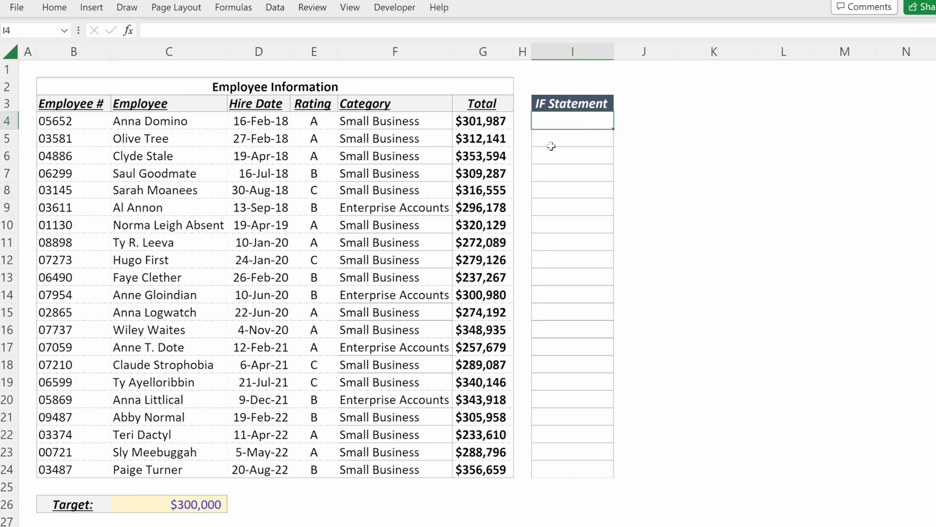
type("=if")
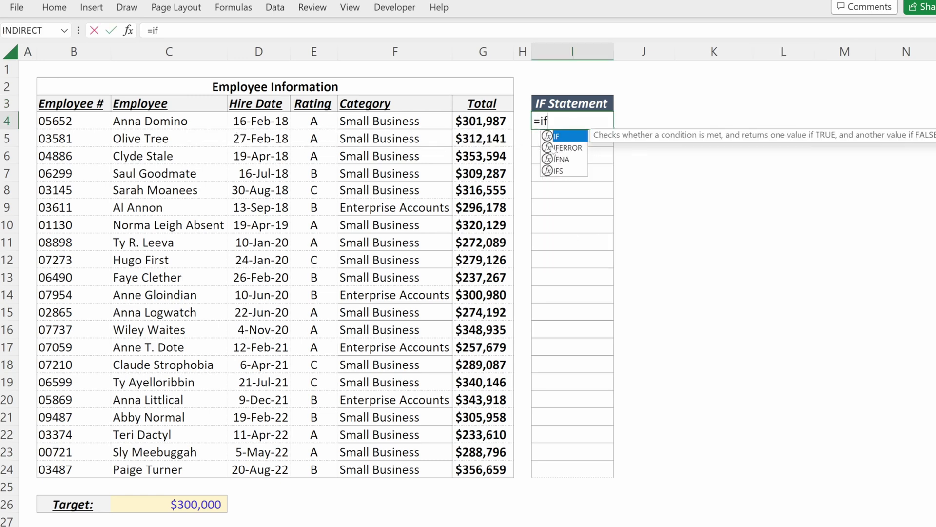
key("Tab")
key("Left")
key("Left")
key("Left")
key("Left")
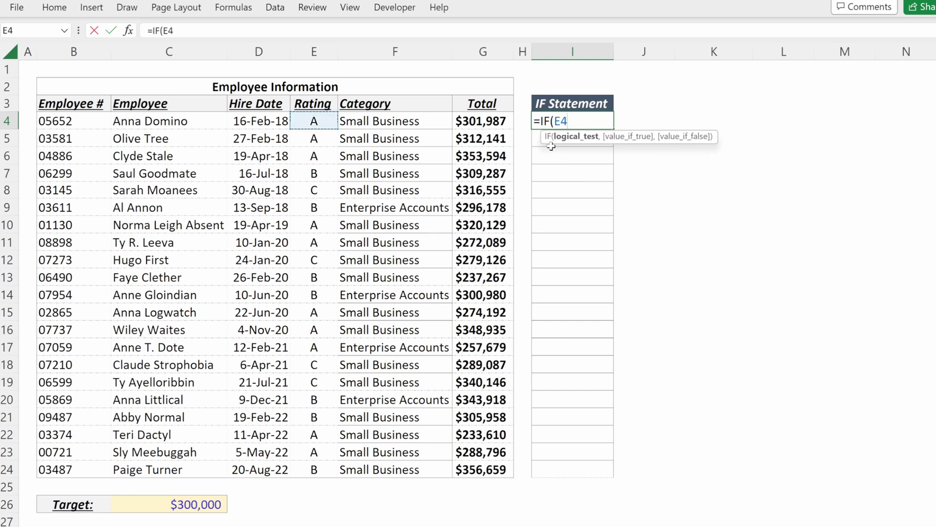
type("=\"A\",\"Yes\",\"No")
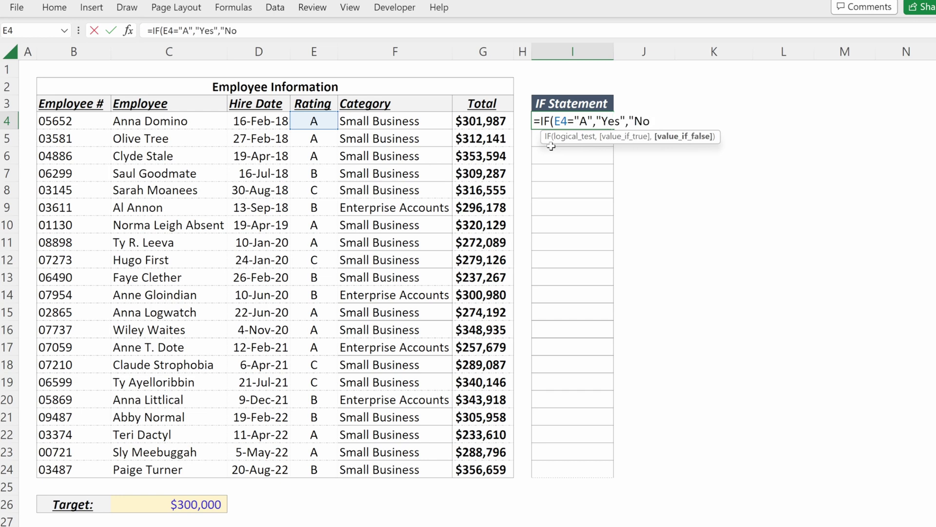
type("\")")
key("ctrl+Return")
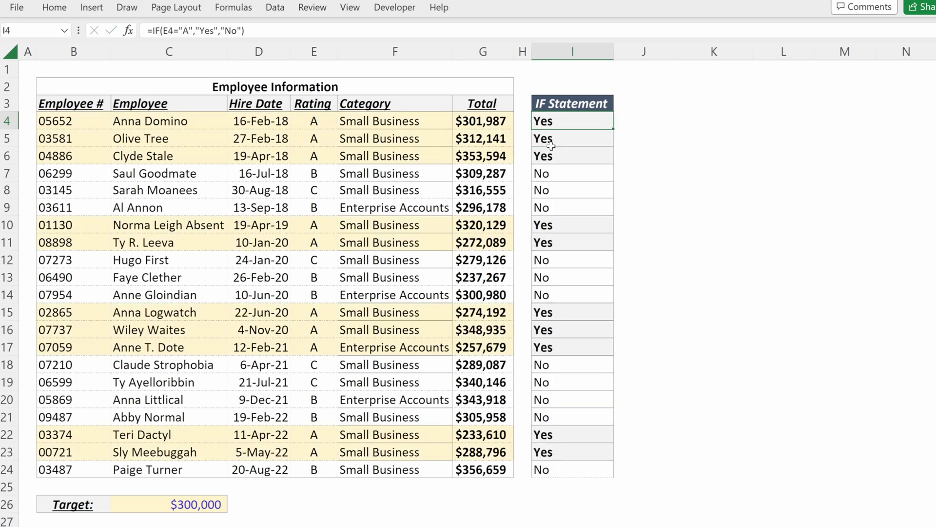
Step: Highlight the Yes and No result blocks in column I, including rows 15–20
left_click_drag(551, 156, 559, 121)
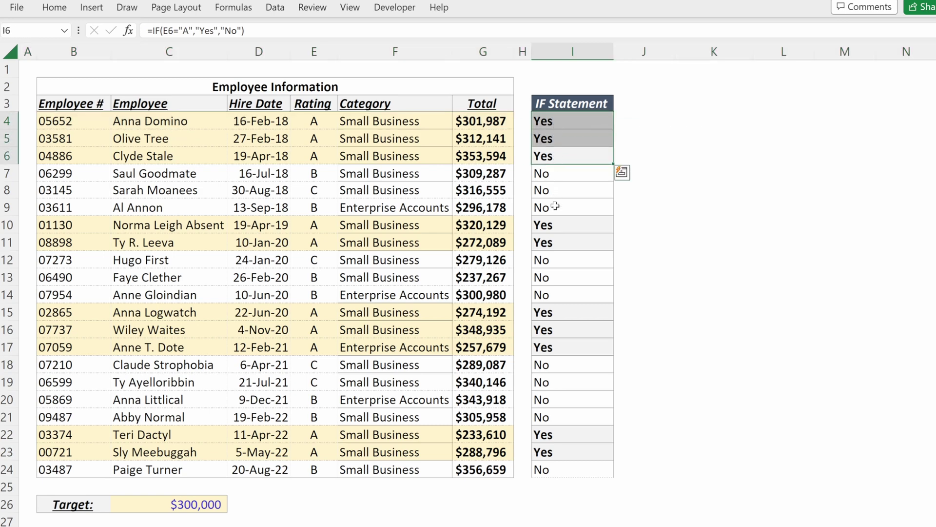
left_click_drag(558, 223, 557, 243)
left_click_drag(560, 314, 560, 347)
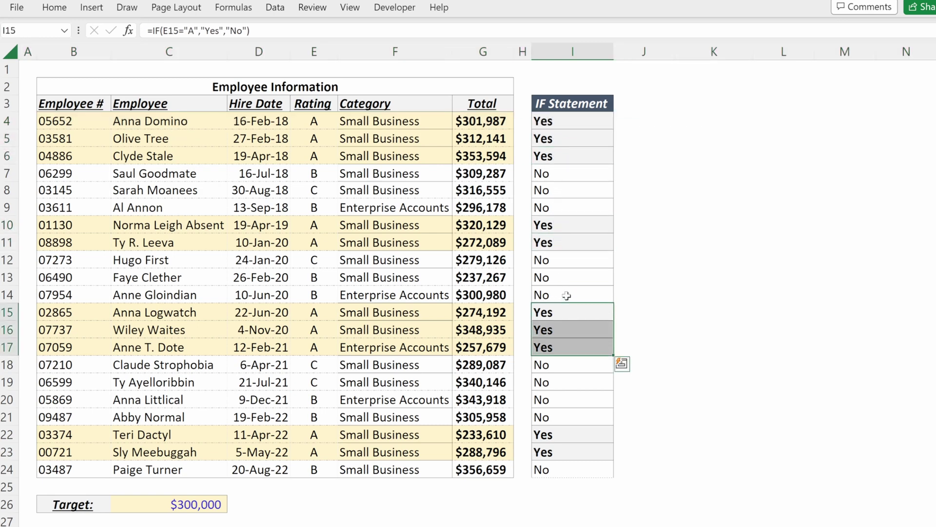
left_click_drag(565, 295, 569, 260)
left_click_drag(566, 364, 568, 397)
left_click(578, 123)
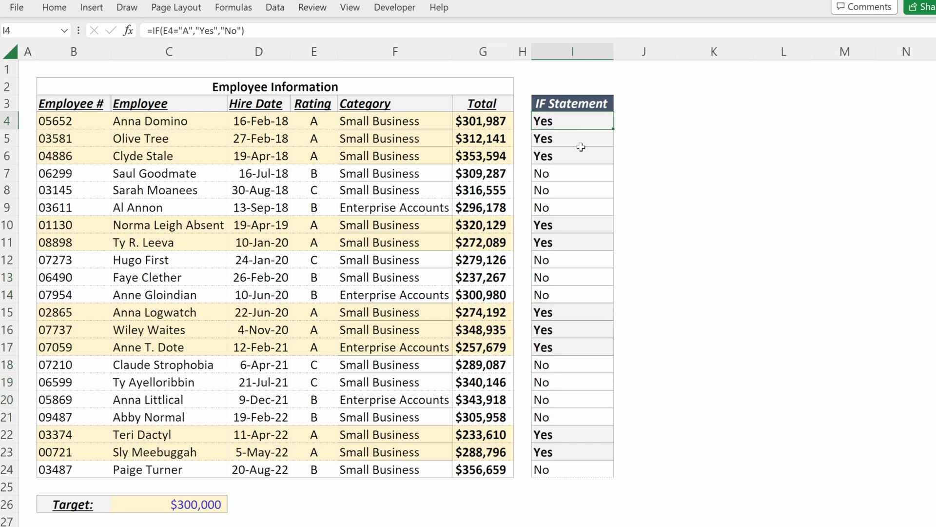
Step: Change I4's test to F4="Enterprise Accounts" in place of the rating test
key("F2")
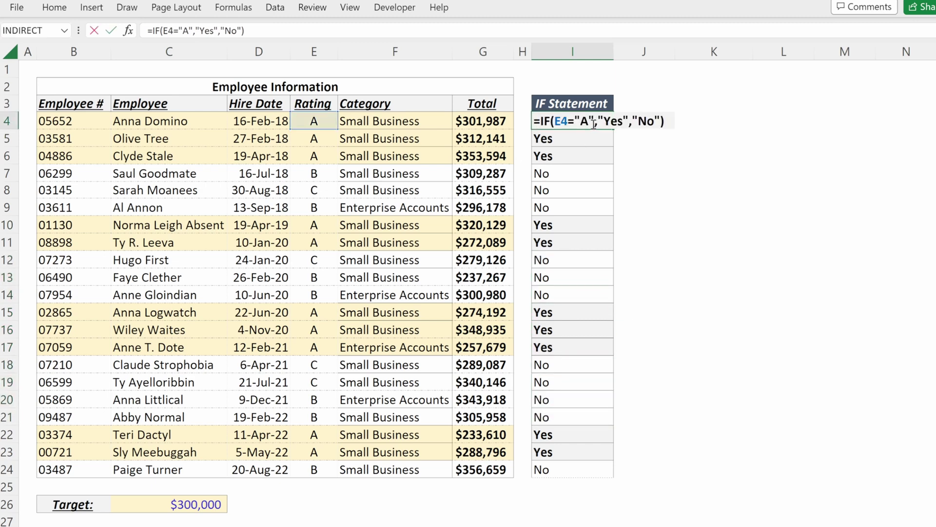
left_click_drag(593, 124, 559, 122)
key("BackSpace")
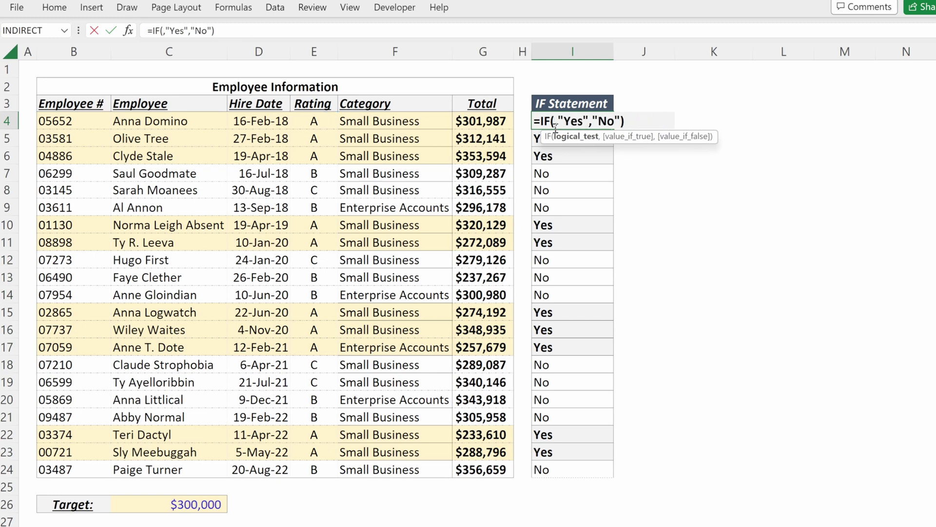
left_click(360, 126)
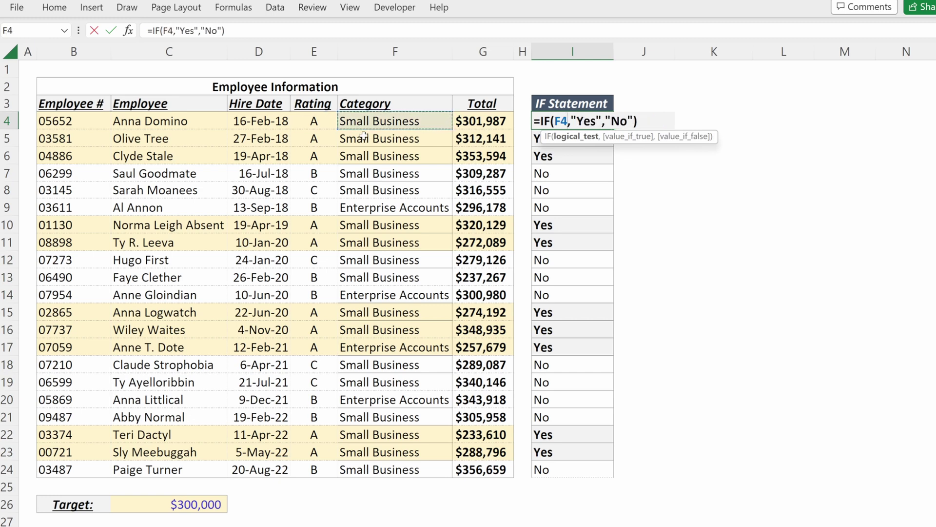
type("=\"Enterprise ")
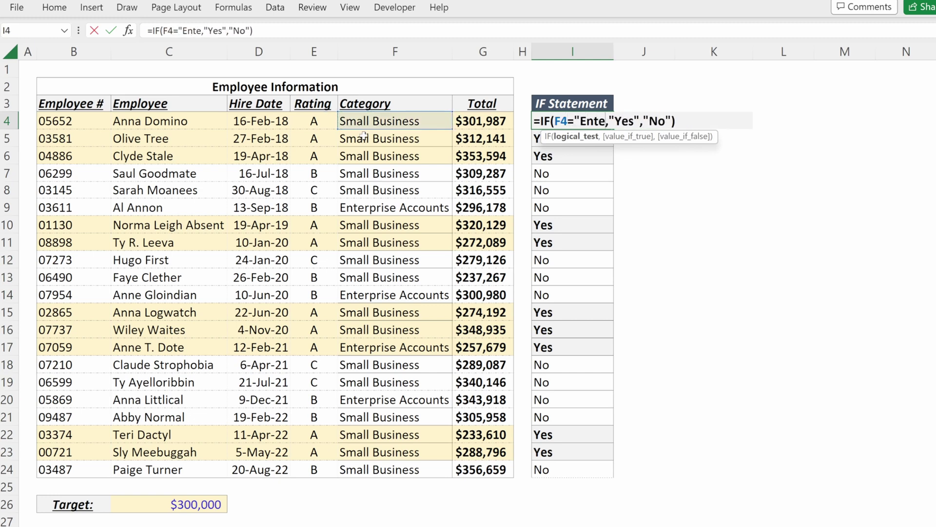
type("Accounts\"")
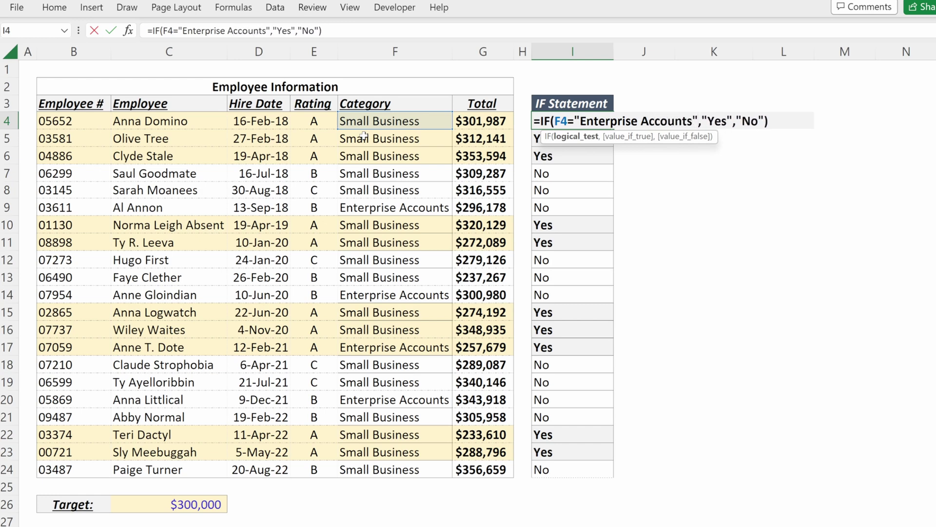
key("Return")
Step: Check the Enterprise Accounts results in rows 9, 14 and 17
key("Up")
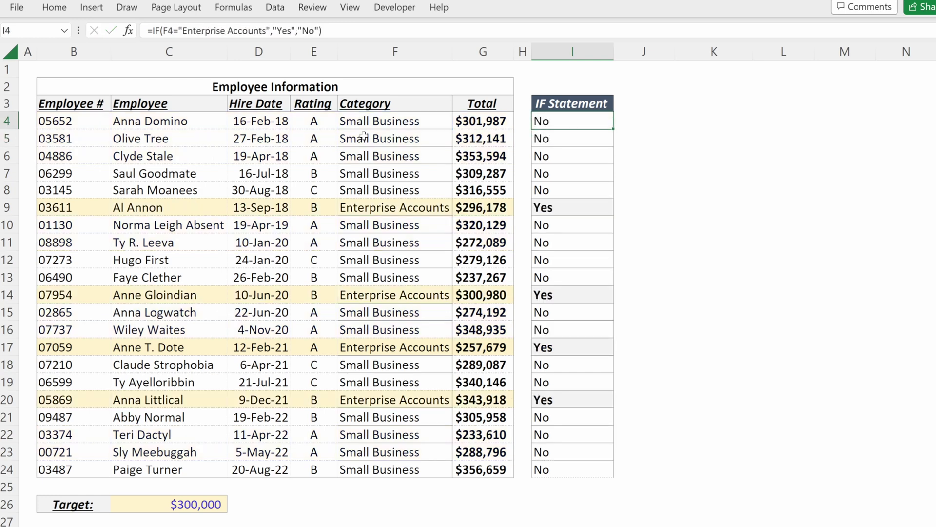
left_click(579, 208)
left_click(571, 296)
left_click(570, 346)
left_click(561, 124)
Step: Replace I4's test with G4>300000 and review the first five Yes results
key("F2")
left_click_drag(698, 121, 553, 121)
key("Delete")
left_click(498, 123)
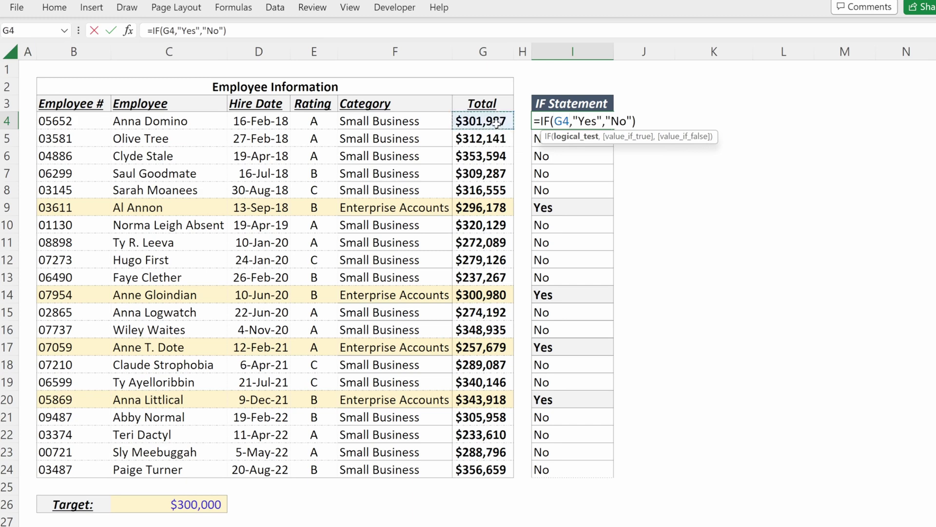
type(">300000")
key("Return")
key("Up")
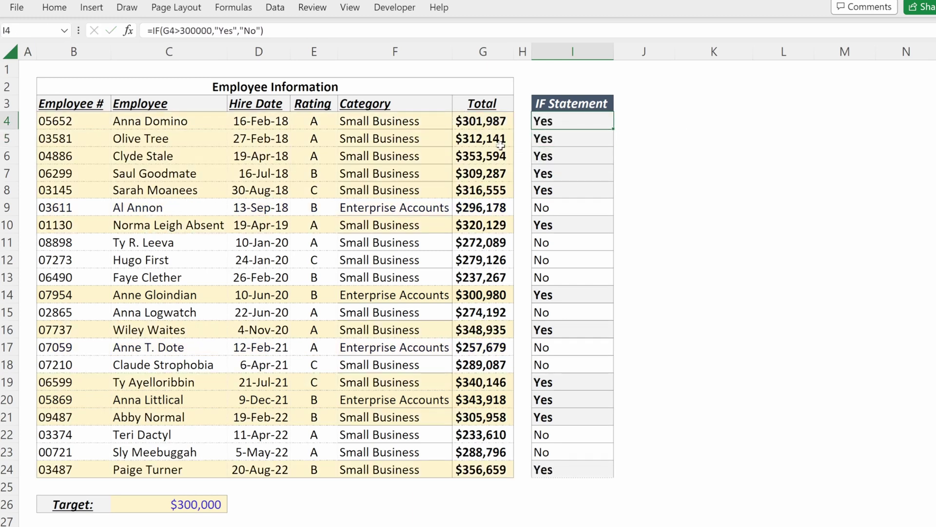
left_click_drag(573, 123, 585, 187)
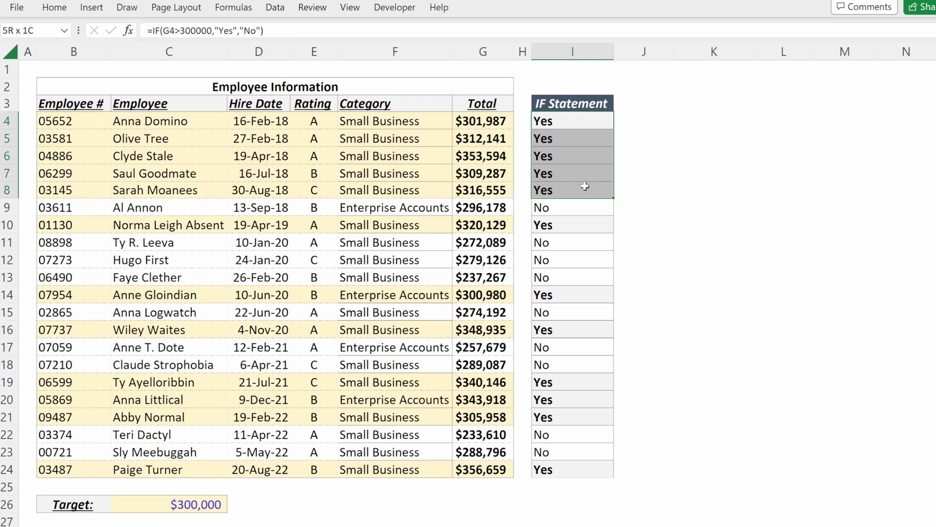
left_click(573, 120)
Step: Swap the hard-coded 300000 for absolute $C$26 and fill the formula down to row 24
double_click(585, 121)
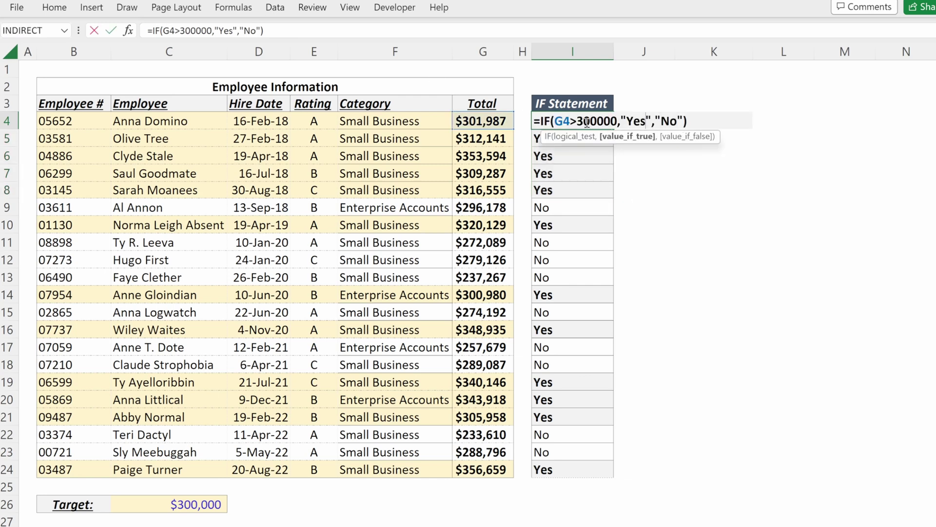
double_click(587, 121)
key("Delete")
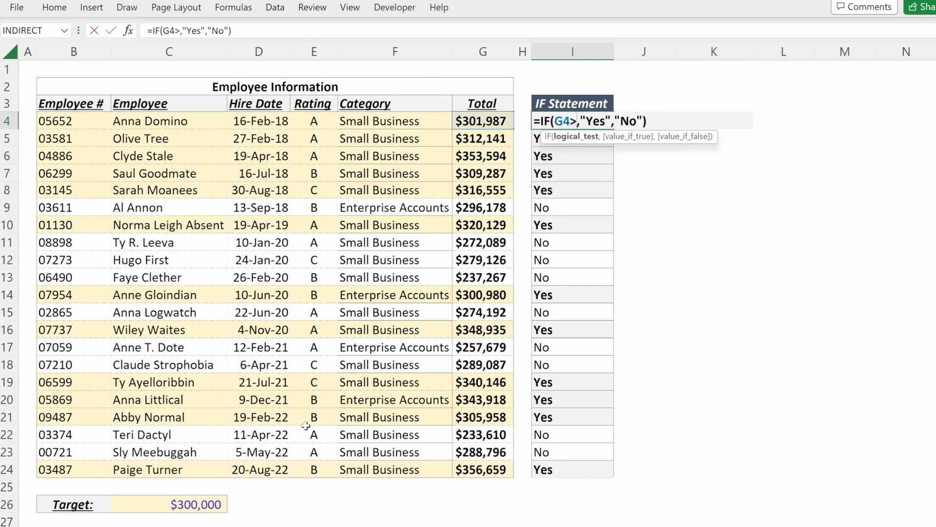
left_click(193, 504)
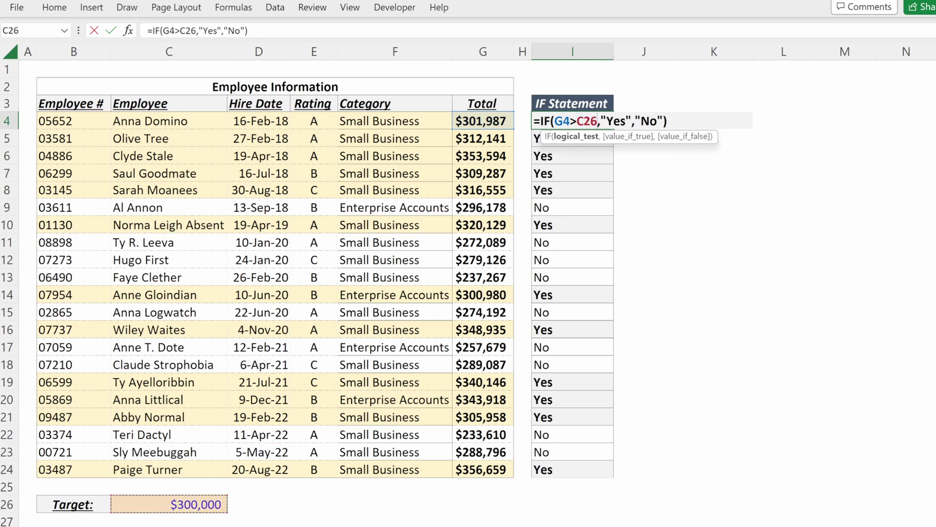
key("F4")
key("ctrl+Return")
key("ctrl+shift+Down")
key("ctrl+d")
Step: Inspect the copied Total-versus-Target formulas in rows 7 and 8
left_click(573, 138)
double_click(572, 173)
double_click(573, 190)
left_click(572, 173)
left_click(573, 121)
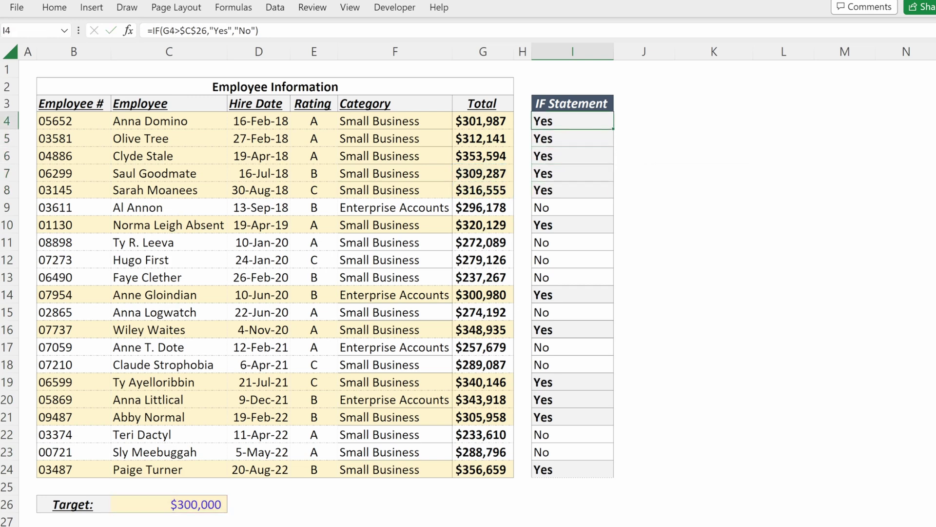
Step: Change I4 to =IF(D4>DATE(2020,12,31),"Yes","No") and copy it down column I
left_click(209, 33)
left_click_drag(612, 121, 554, 122)
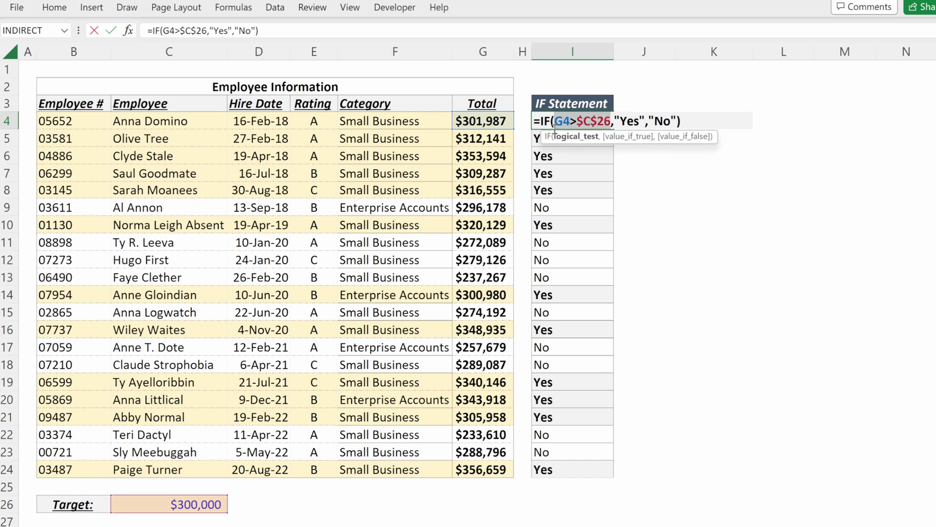
key("BackSpace")
left_click(264, 126)
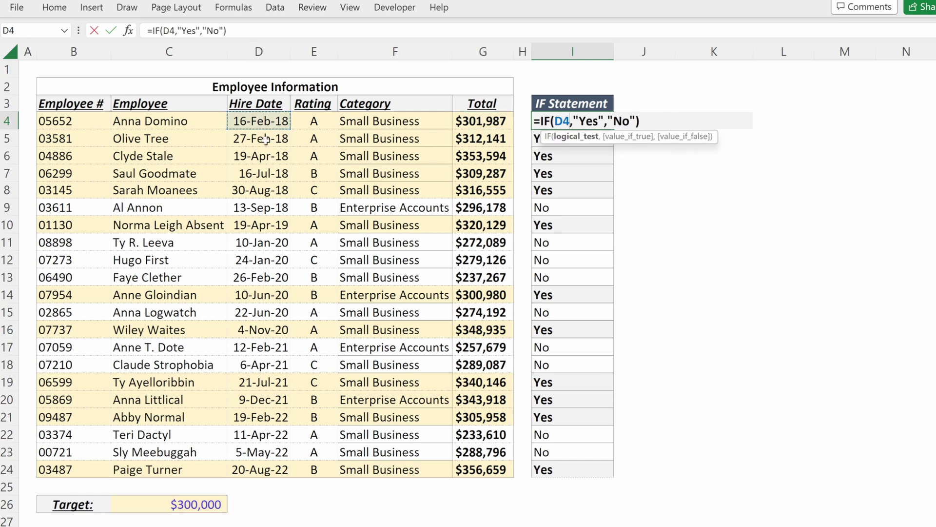
type(">date(20")
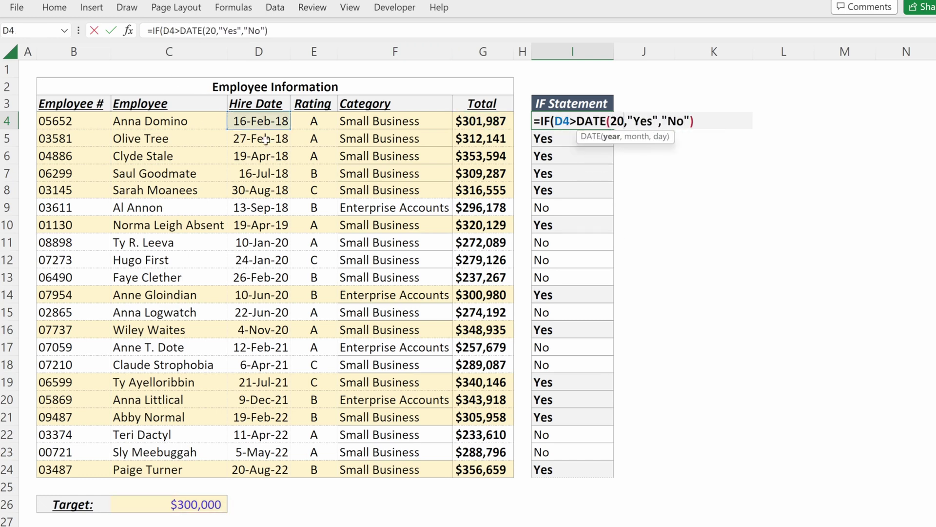
type("20,12,31)")
key("Return")
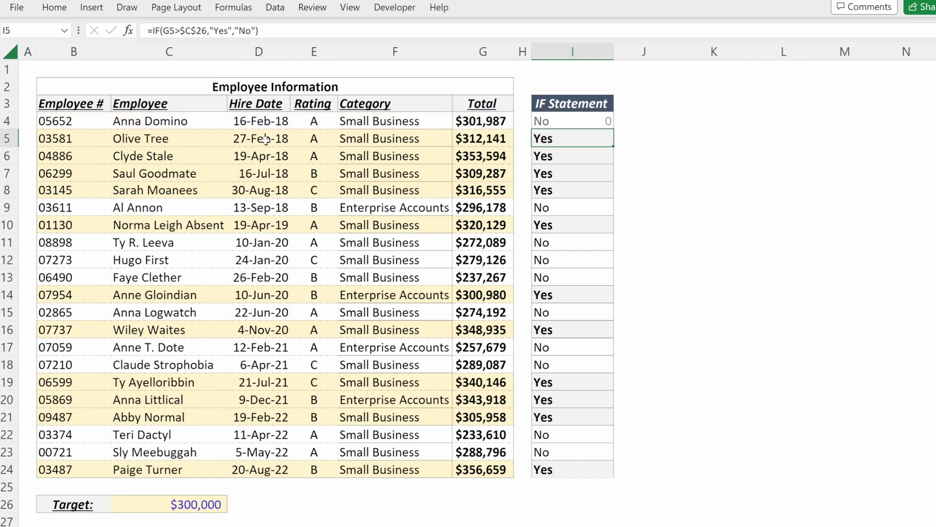
left_click(573, 121)
double_click(613, 129)
left_click(583, 259)
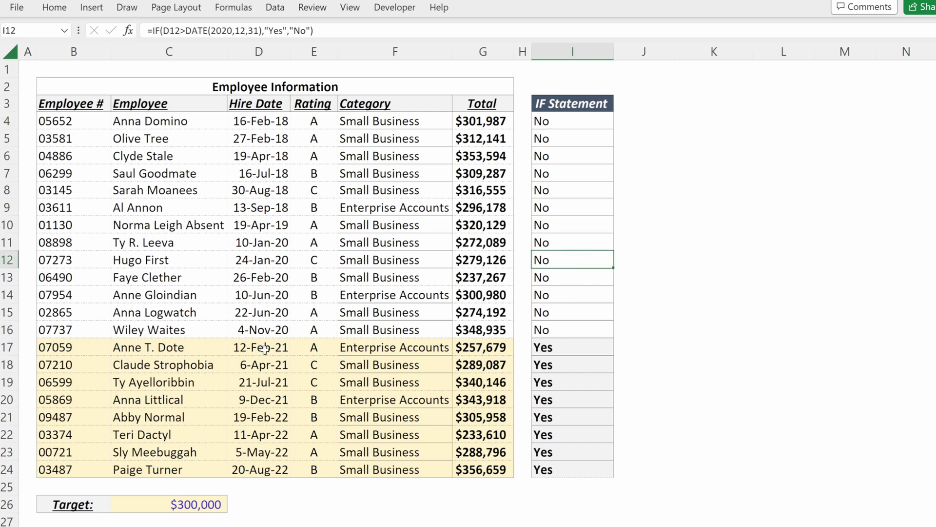
Step: Replace the date test with AND(E4="A",F4="Enterprise Accounts") in I4
left_click(576, 123)
left_click_drag(257, 32, 166, 34)
key("BackSpace")
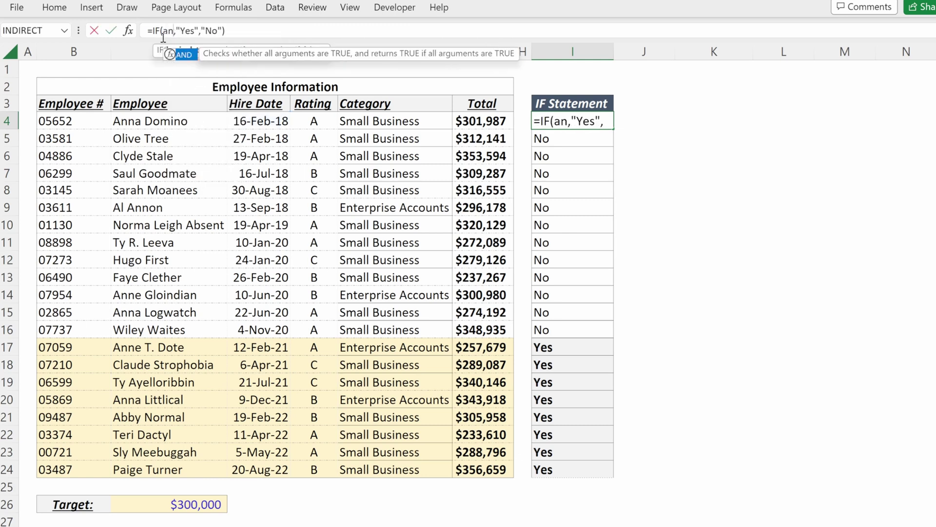
type("a")
key("Tab")
left_click(311, 122)
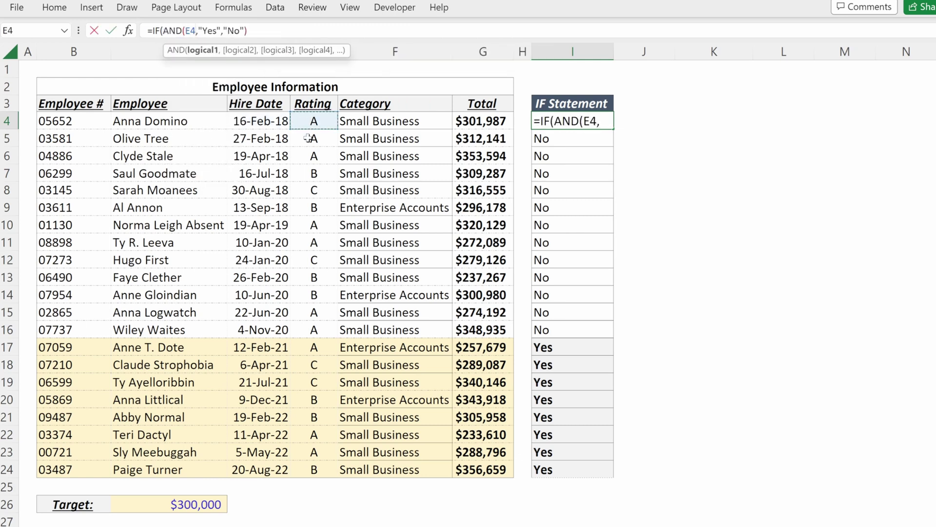
type("+")
type("\"A\",")
left_click(390, 122)
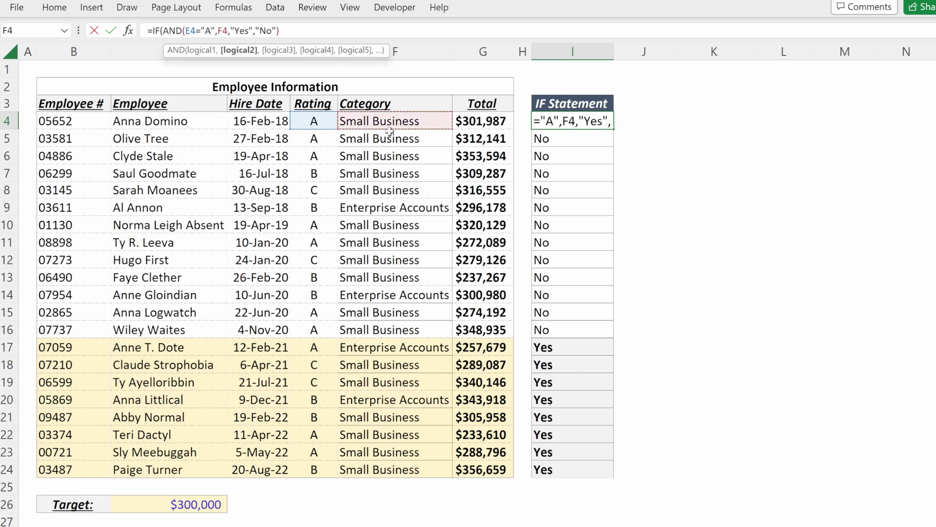
type("=\"")
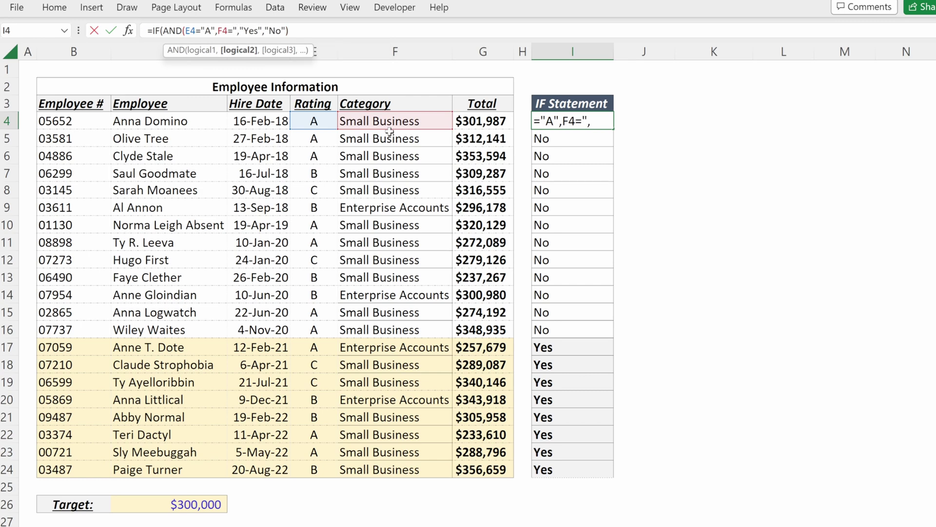
type("Enterprise Acc")
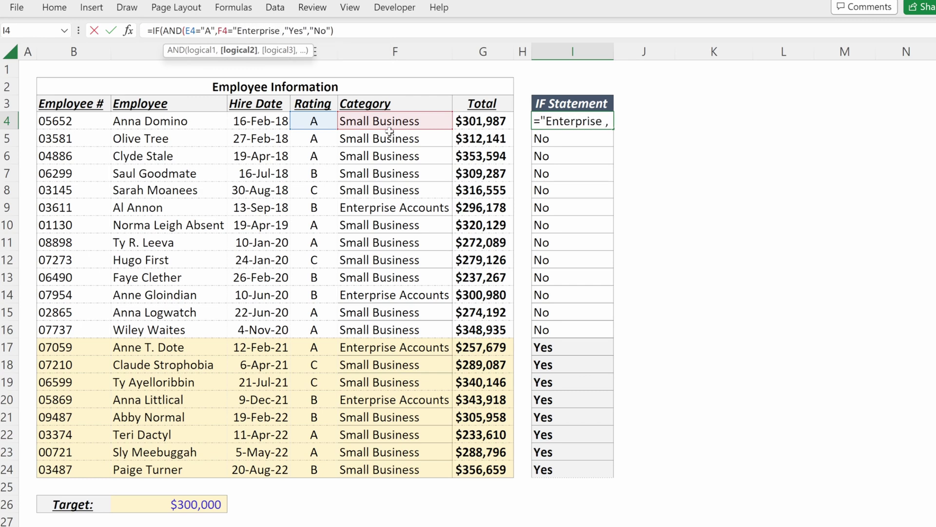
type("ounts\"")
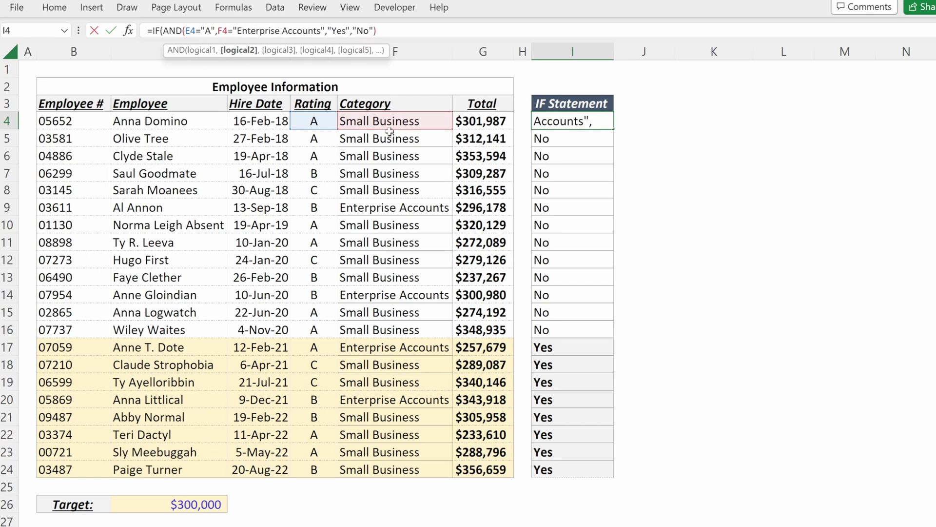
type(")")
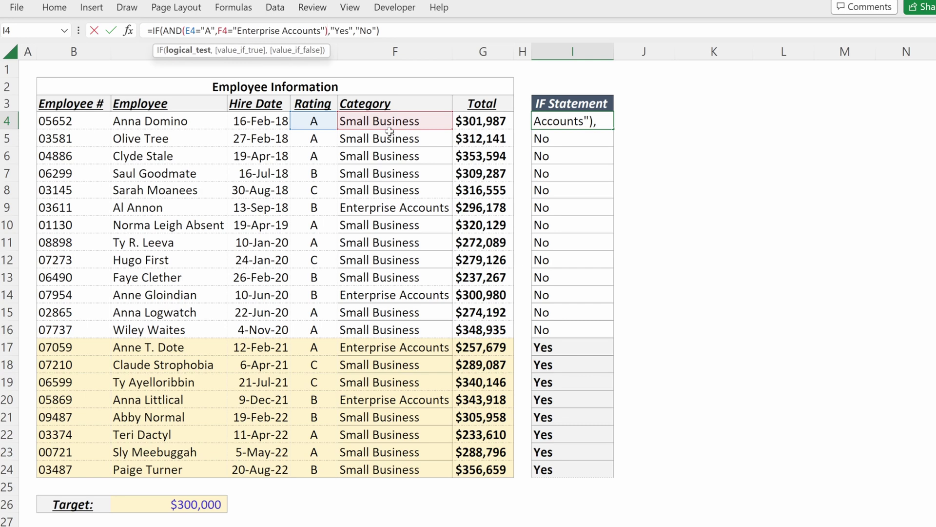
key("Return")
Step: Copy the AND formula down through I24
key("Up")
key("ctrl+c")
key("ctrl+shift+Down")
key("ctrl+v")
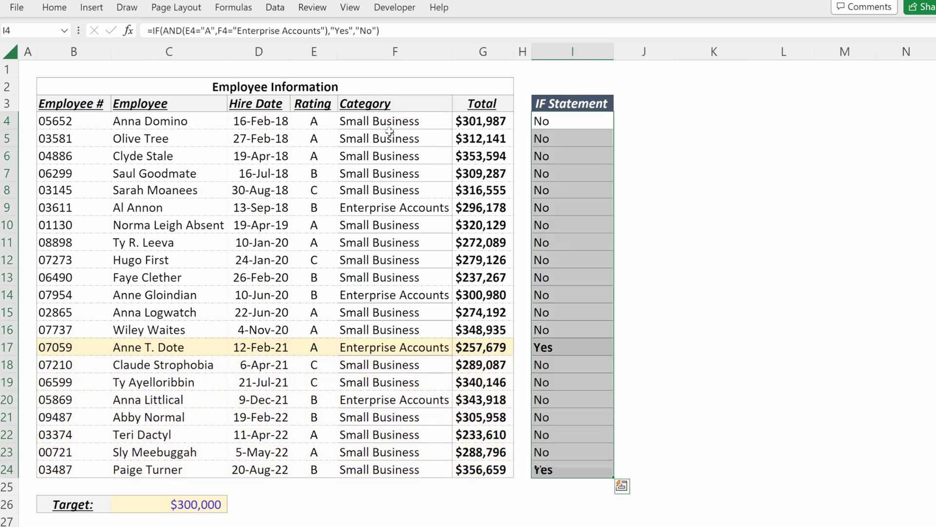
key("Down")
Step: Highlight row 17's Yes result and the ratings and categories of rows 9 and 15–17
left_click(488, 352)
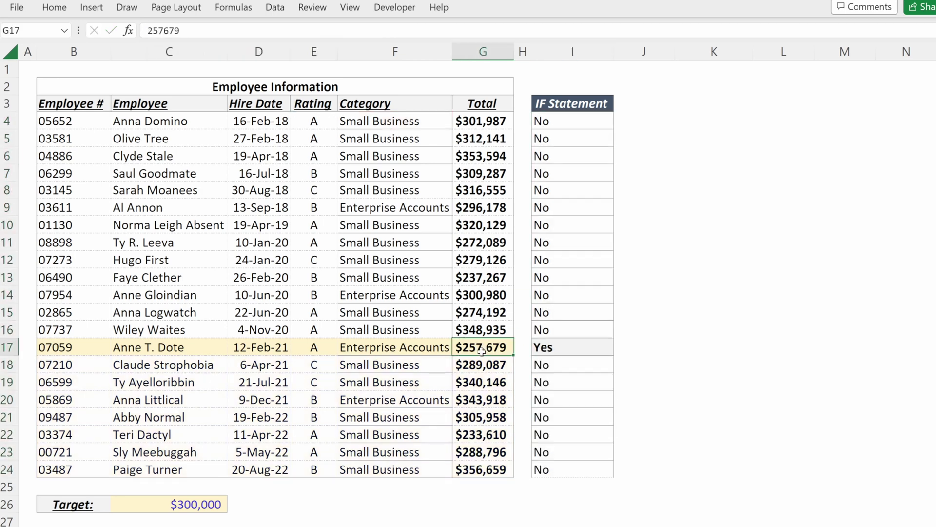
key("shift+space")
left_click(567, 350)
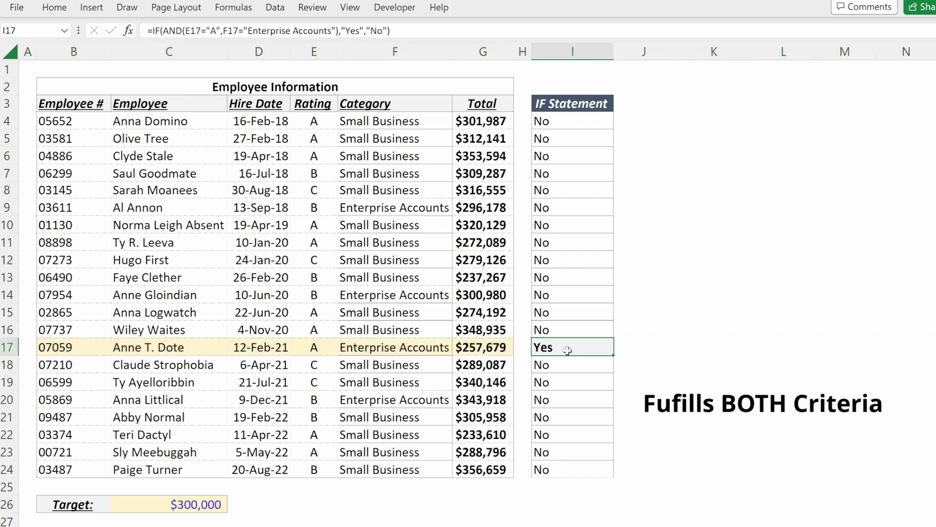
left_click_drag(316, 349, 344, 348)
left_click_drag(334, 316, 359, 326)
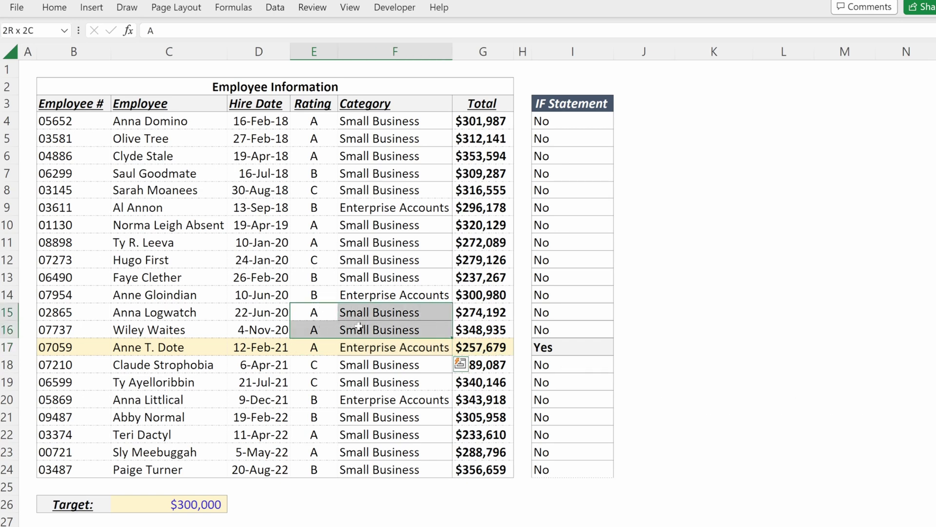
left_click_drag(359, 327, 359, 326)
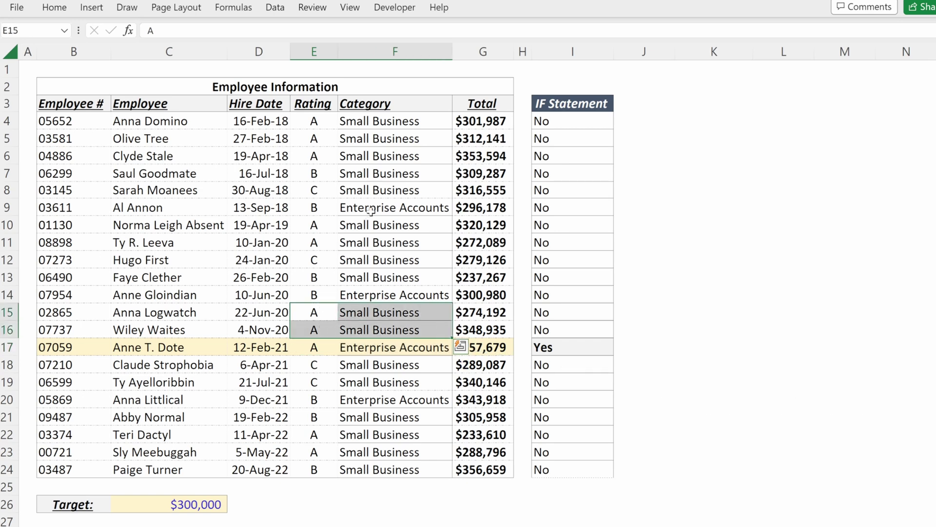
left_click_drag(371, 210, 325, 210)
Step: Change AND to OR in I4's formula and fill it down to I24
left_click(570, 122)
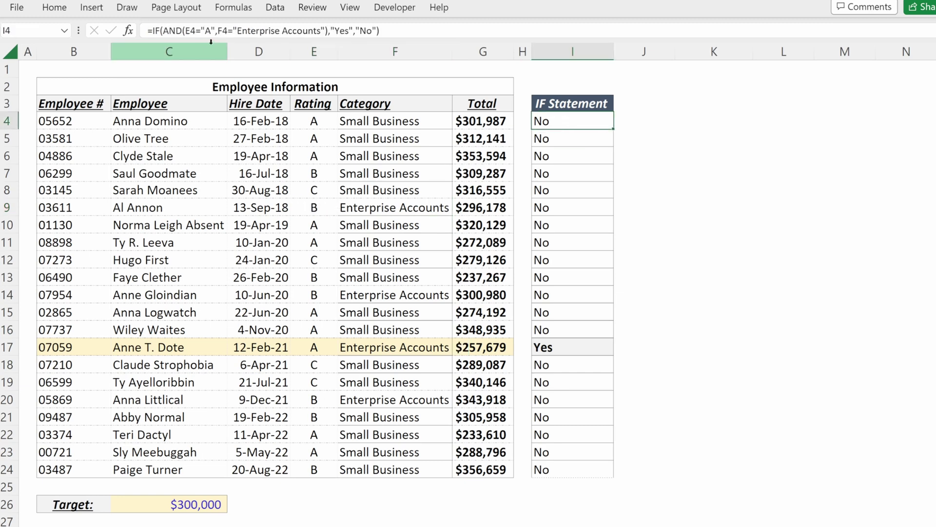
left_click(178, 32)
key("BackSpace")
key("BackSpace")
key("BackSpace")
type("or")
key("ctrl+Return")
key("ctrl+shift+Down")
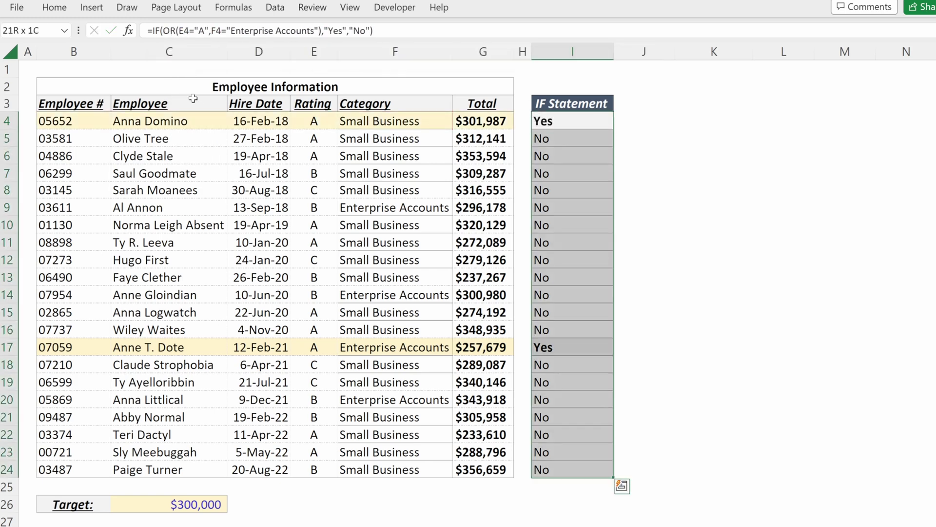
key("ctrl+d")
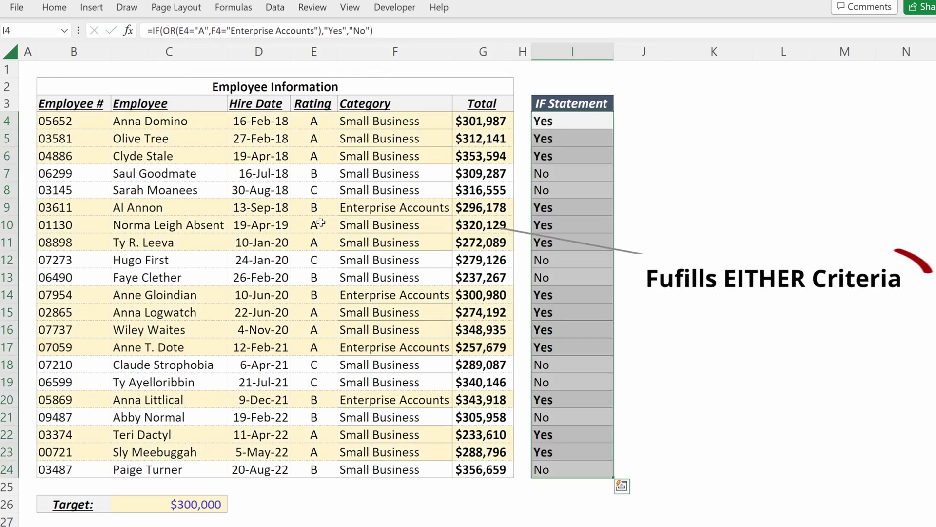
Step: Highlight ratings and categories confirming Yes for rows 4–6 and 9, No for rows 12–13
left_click_drag(318, 124, 319, 157)
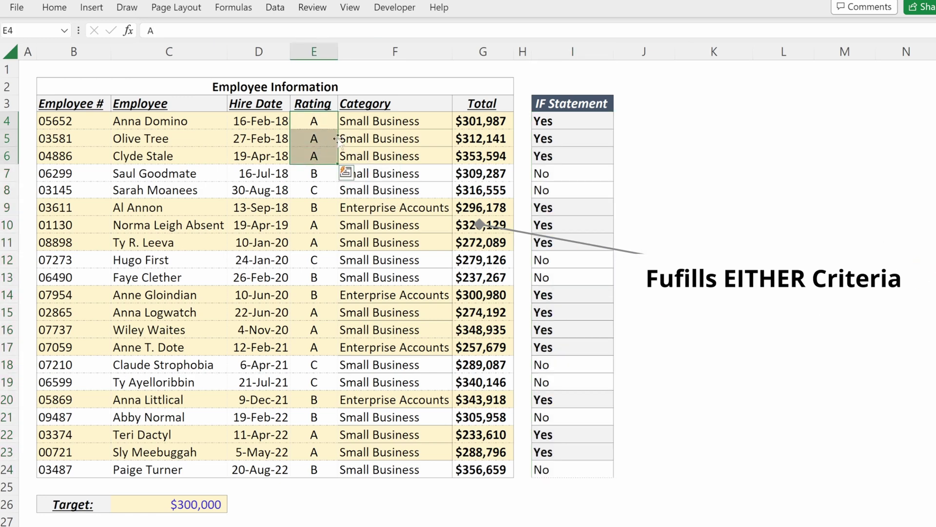
left_click(400, 208)
left_click_drag(325, 123, 354, 155)
left_click_drag(317, 207, 347, 208)
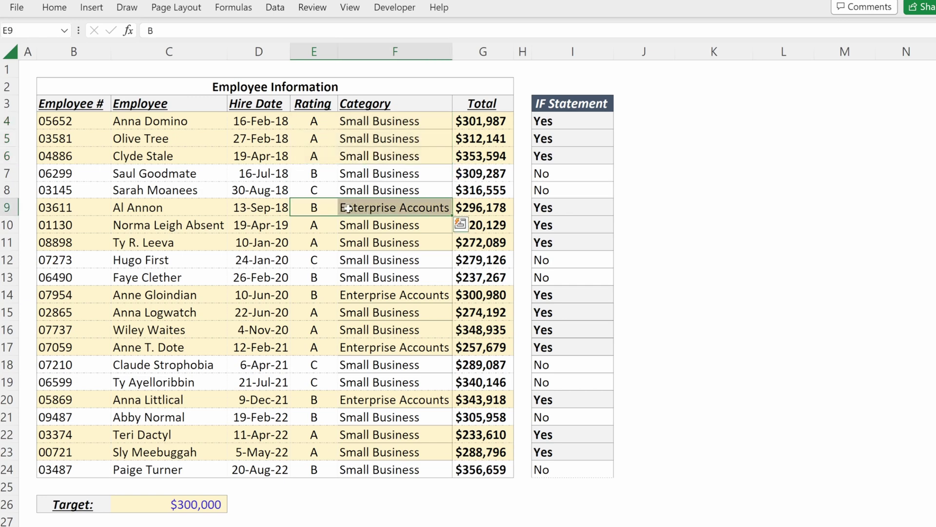
left_click_drag(322, 266, 531, 278)
left_click(552, 264)
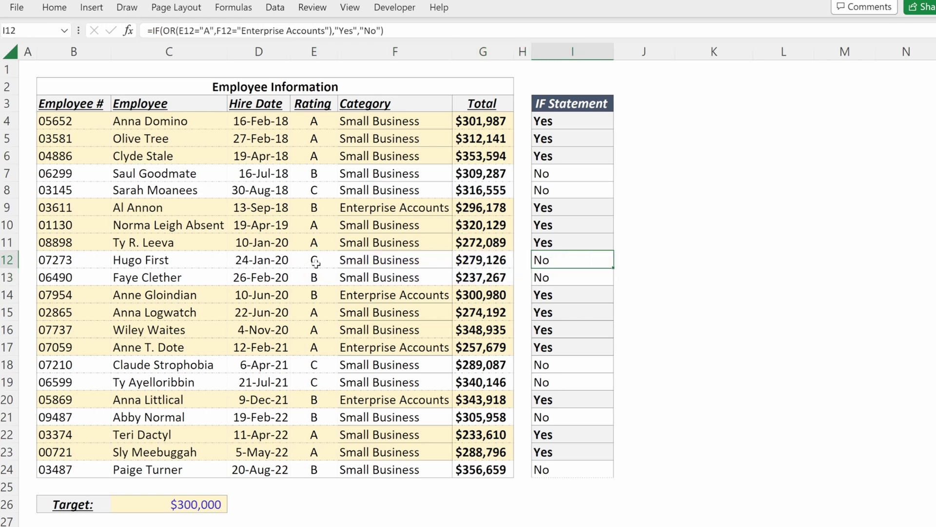
left_click_drag(317, 261, 356, 271)
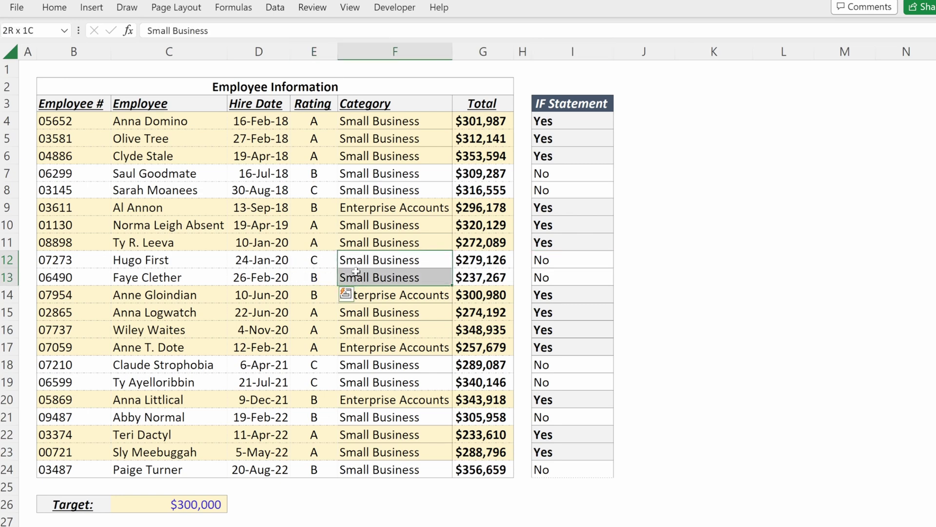
left_click(553, 120)
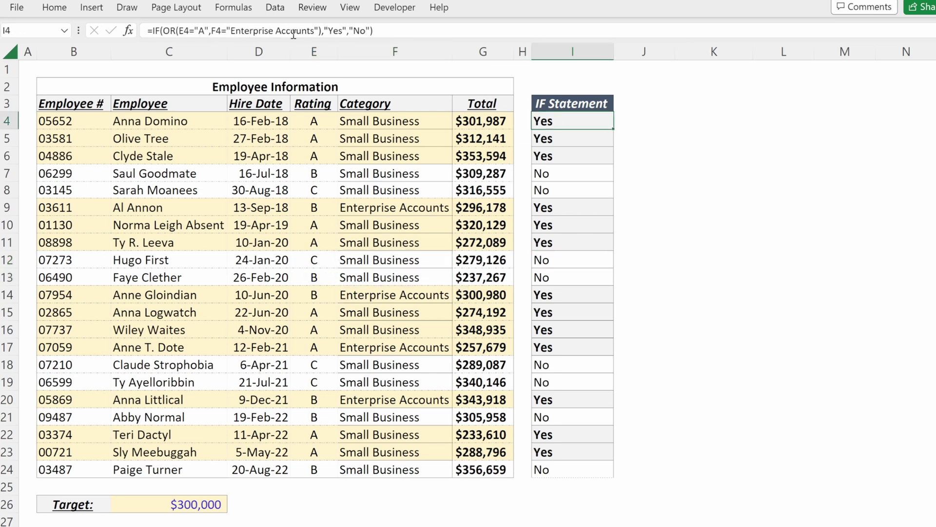
Step: Add G4>$C$26 as a third OR condition across I4:I24
left_click(319, 32)
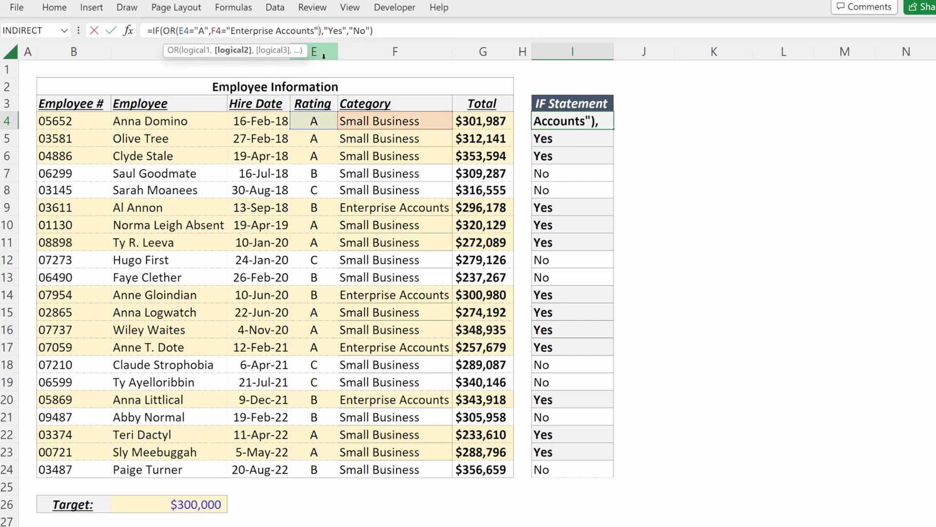
type(",")
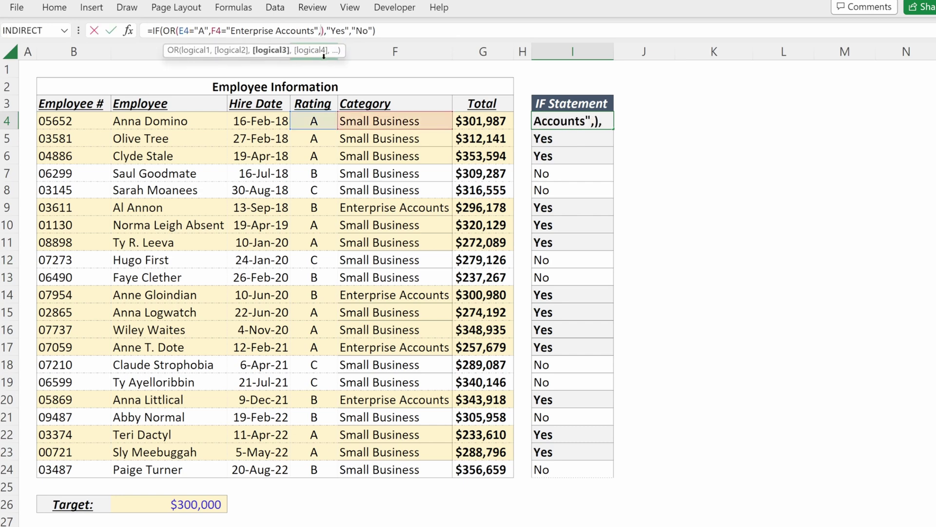
left_click(482, 125)
type(">")
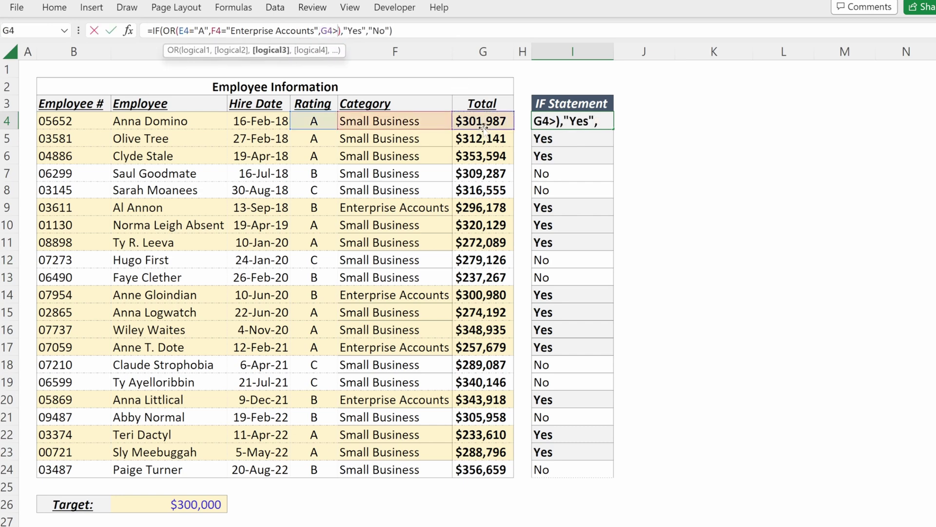
left_click(195, 506)
key("F4")
key("ctrl+Return")
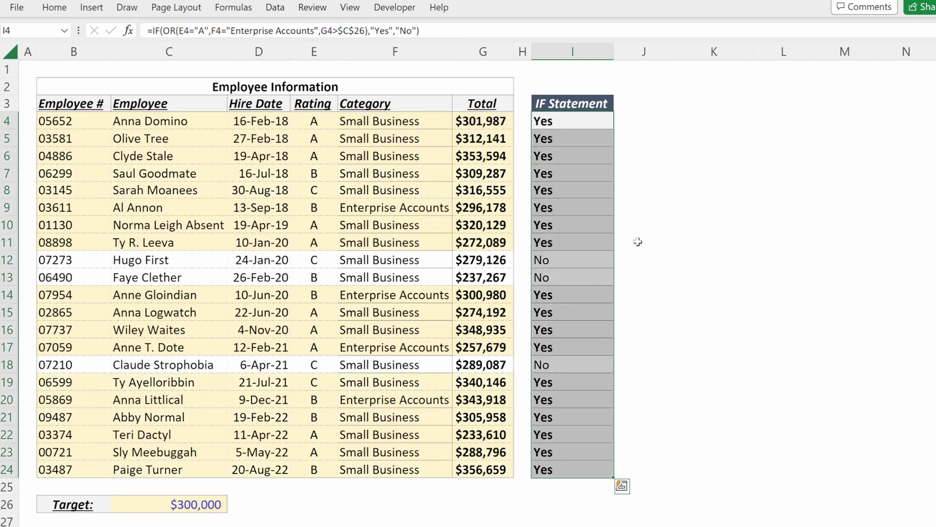
Step: Compare rows 7 and 8 against their results, then return to I4
left_click(544, 177)
key("shift+space")
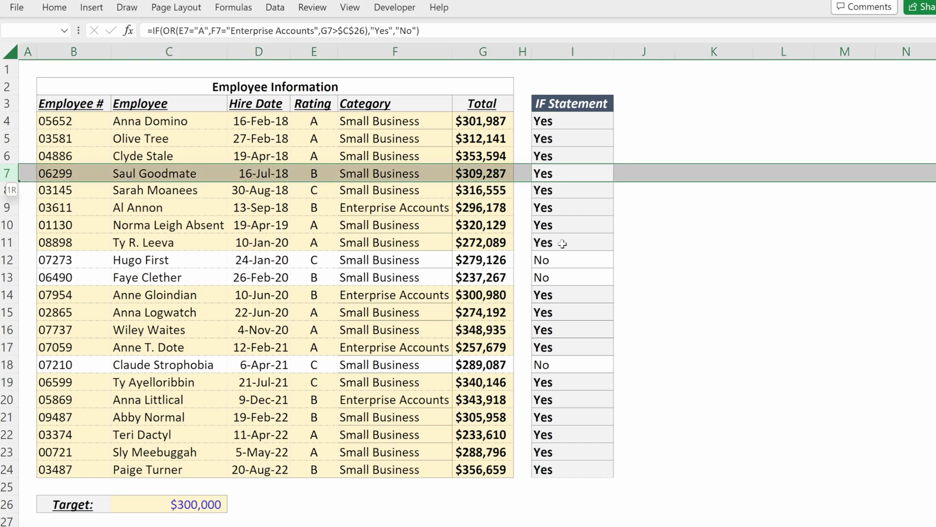
key("shift+Down")
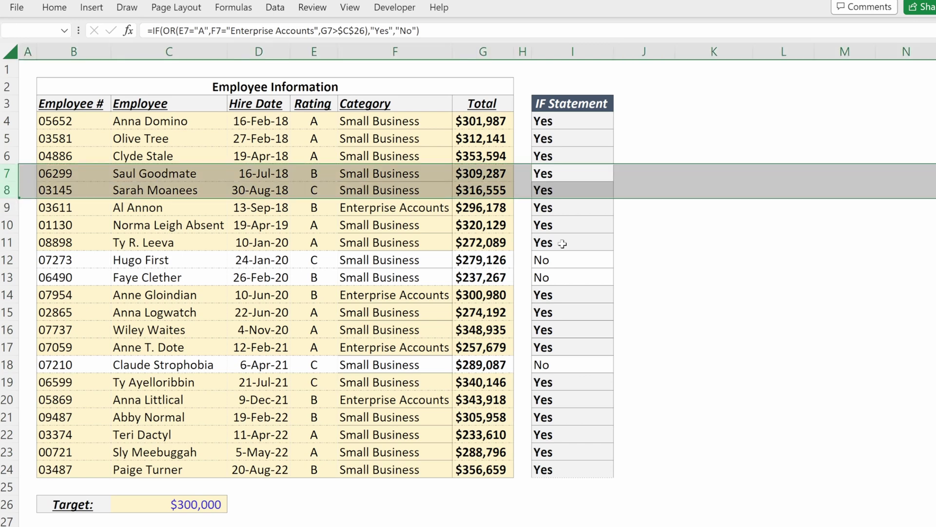
key("Left")
key("Left")
key("Right")
key("Right")
key("ctrl+Up")
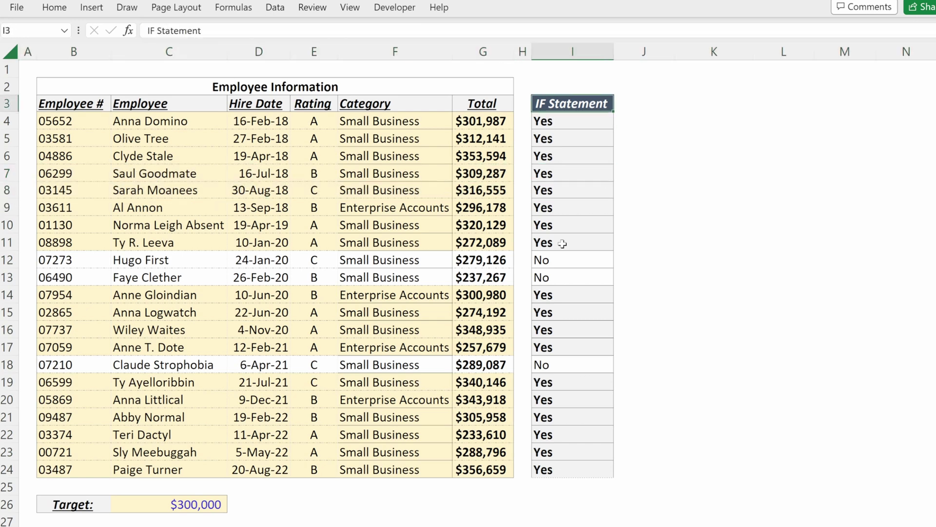
key("Down")
Step: Switch OR to AND, fill down column I, and check row 17 now shows No
left_click(173, 31)
key("BackSpace")
key("BackSpace")
type("AND")
key("ctrl+Return")
key("ctrl+shift+Down")
key("ctrl+d")
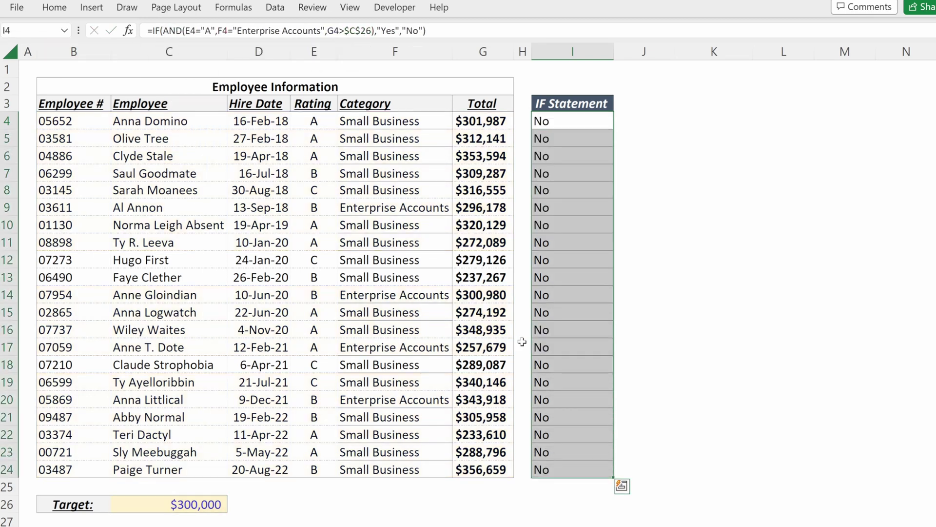
left_click(561, 351)
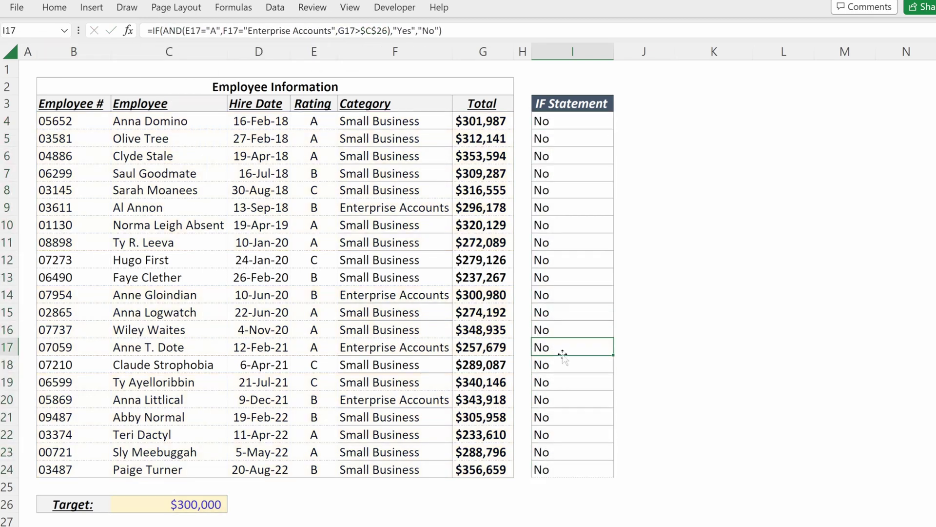
key("shift+space")
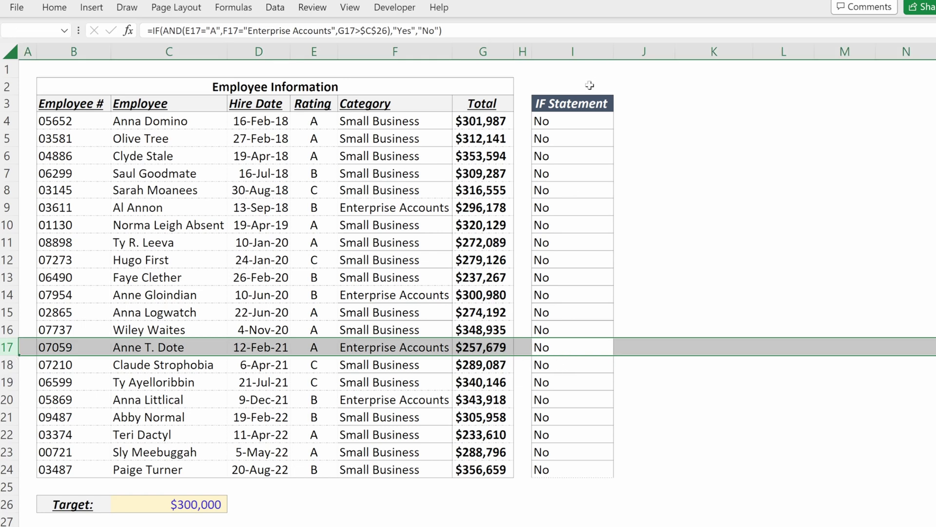
left_click(580, 119)
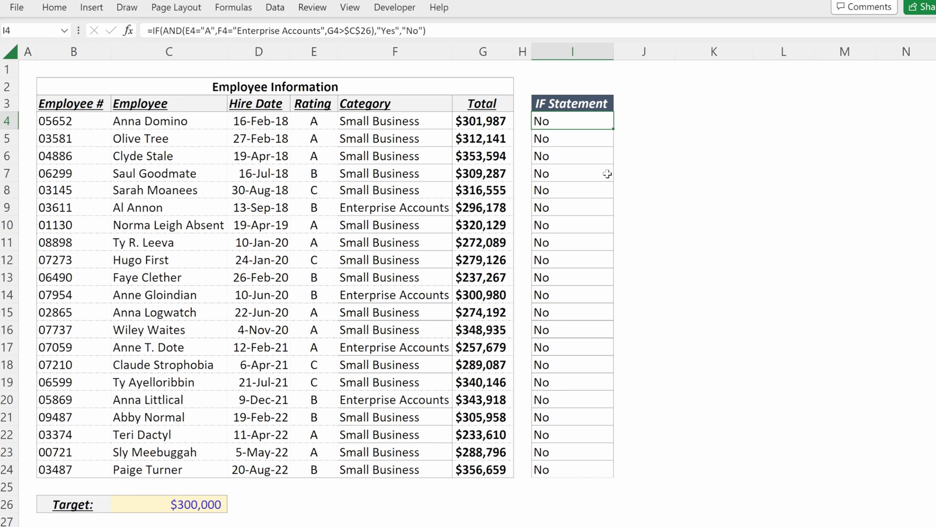
Step: Enter =IF(E4="A","Excellent",IF(E4="B","Average","Poor")) in I4
type("=IF(")
key("Left")
key("Left")
key("Left")
key("Left")
type("=\"A\",\"Excellent\",")
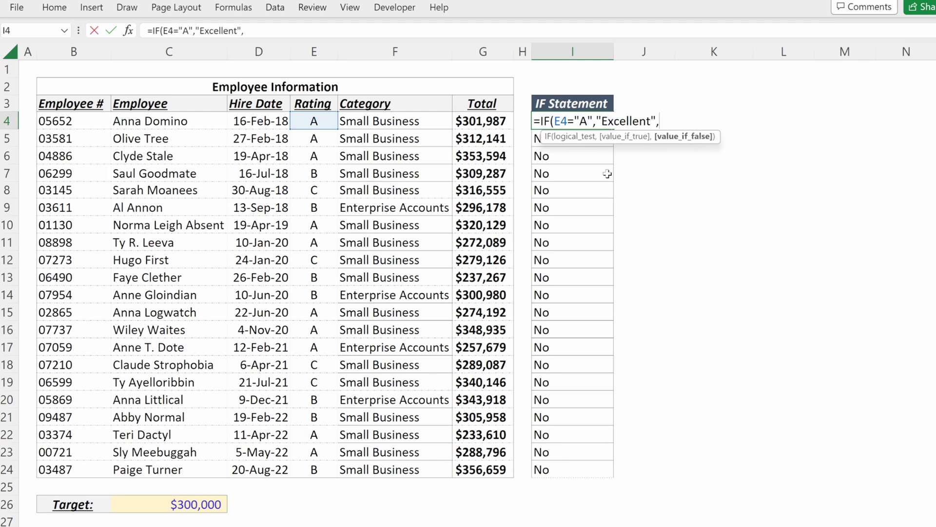
type("IF(")
key("Left")
key("Left")
key("Left")
key("Left")
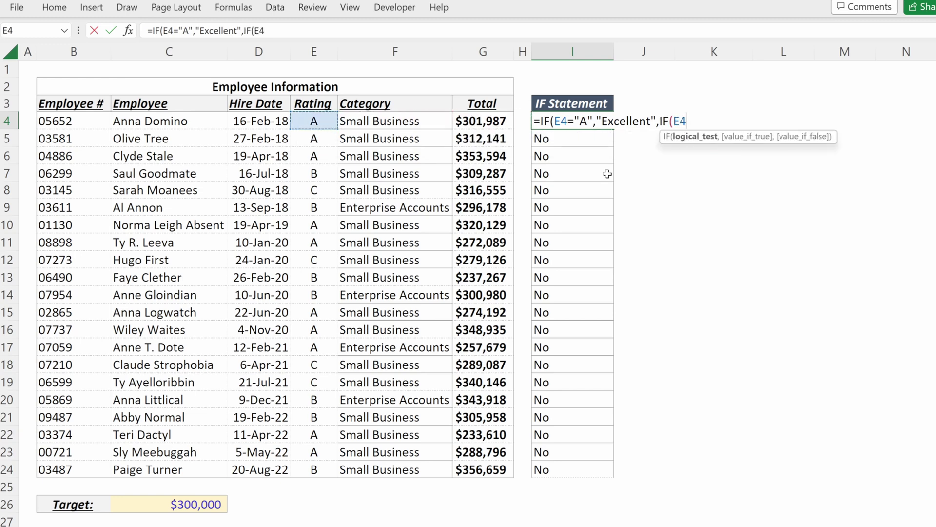
type("=\"B\",\"Average\",\"Poor")
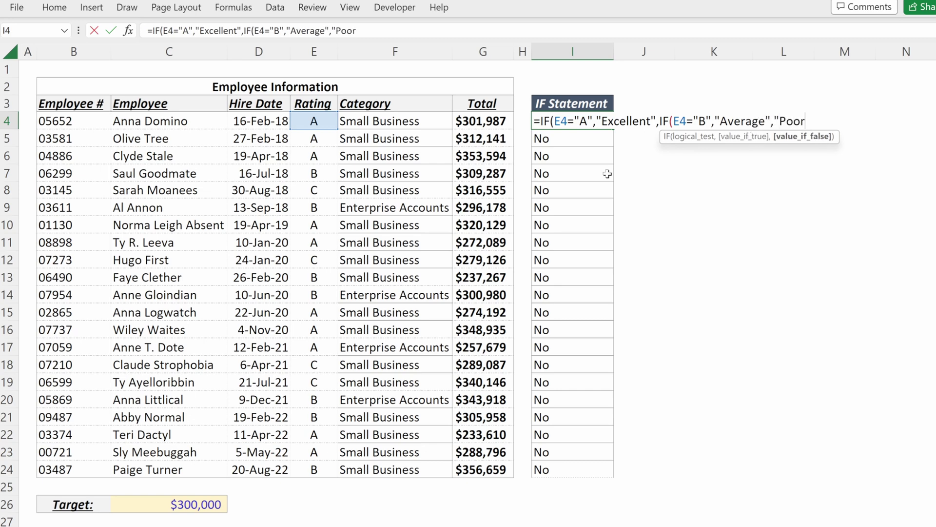
type("\"")
key("Return")
key("Return")
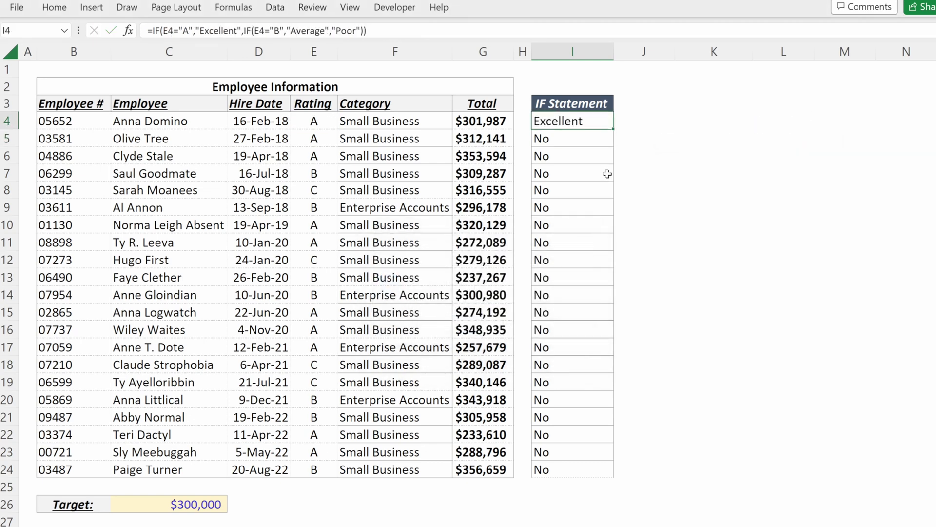
Step: Fill the nested IF down column I and highlight rows 4–8 showing Excellent, Average and Poor
key("Down")
key("Down")
key("shift+Up")
key("shift+space")
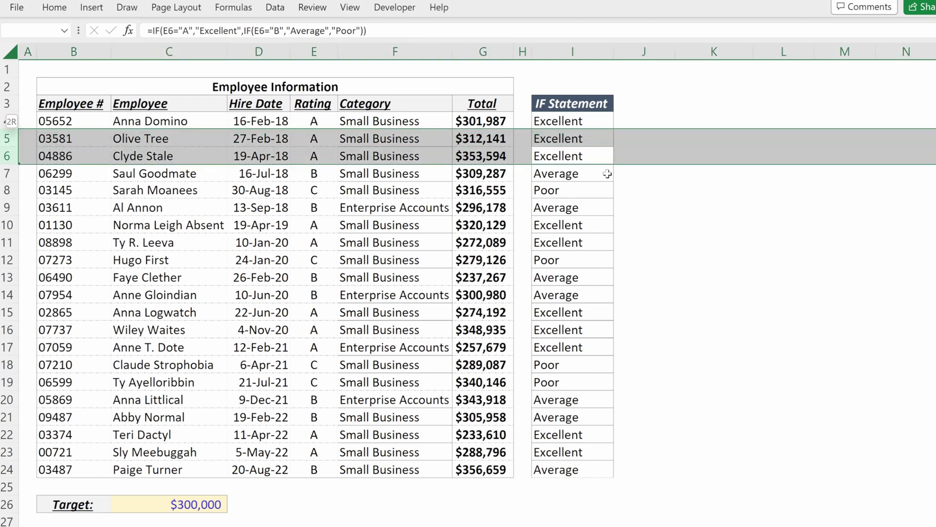
key("shift+Up")
key("Down")
key("Down")
key("Up")
key("shift+space")
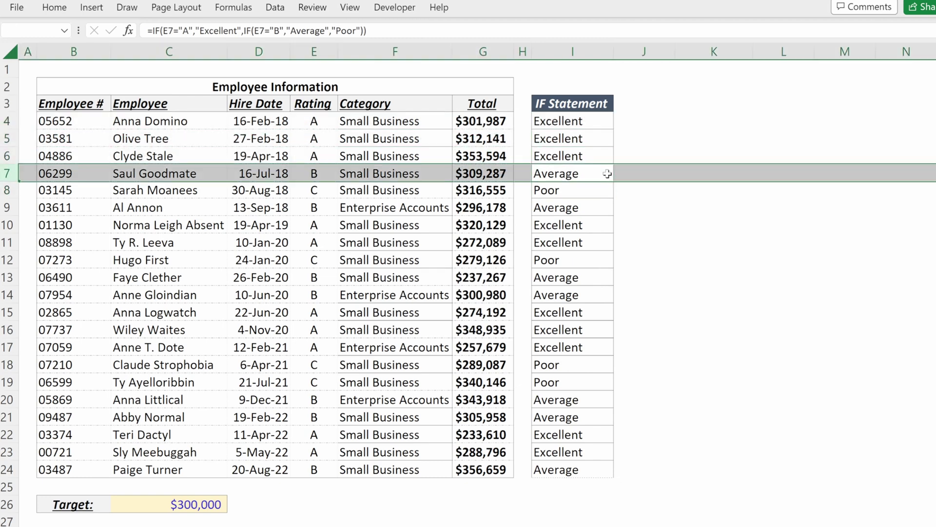
key("Down")
key("shift+space")
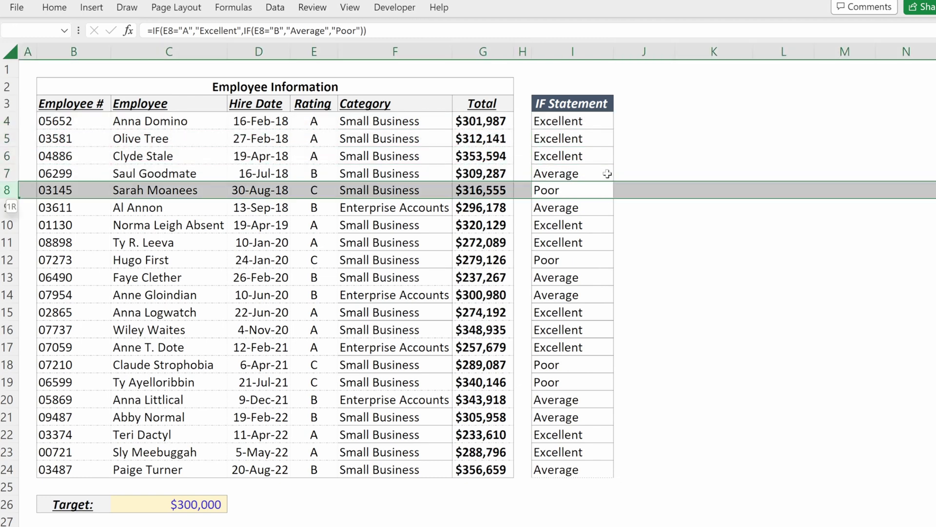
key("shift+BackSpace")
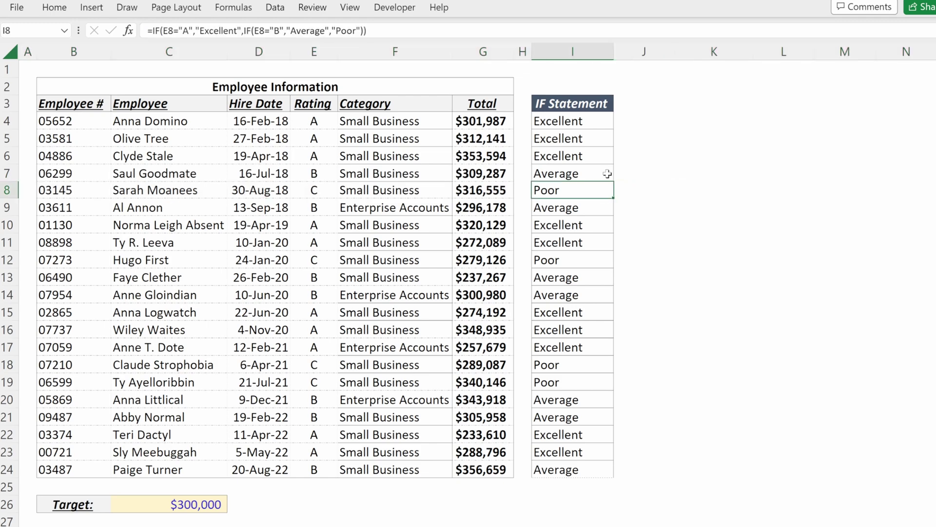
key("alt")
Step: Evaluate I8's nested IF: E8 resolves to C, both tests are FALSE, result Poor
key("m")
key("v")
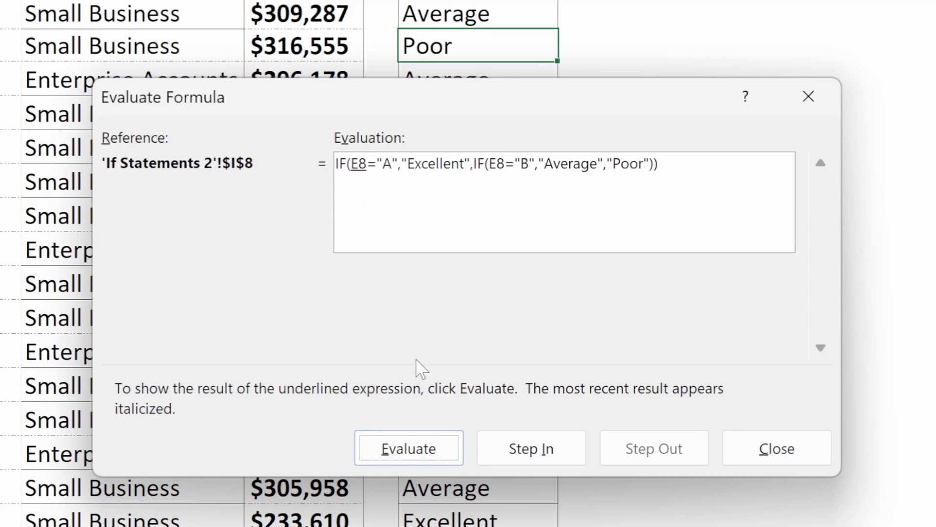
left_click(420, 456)
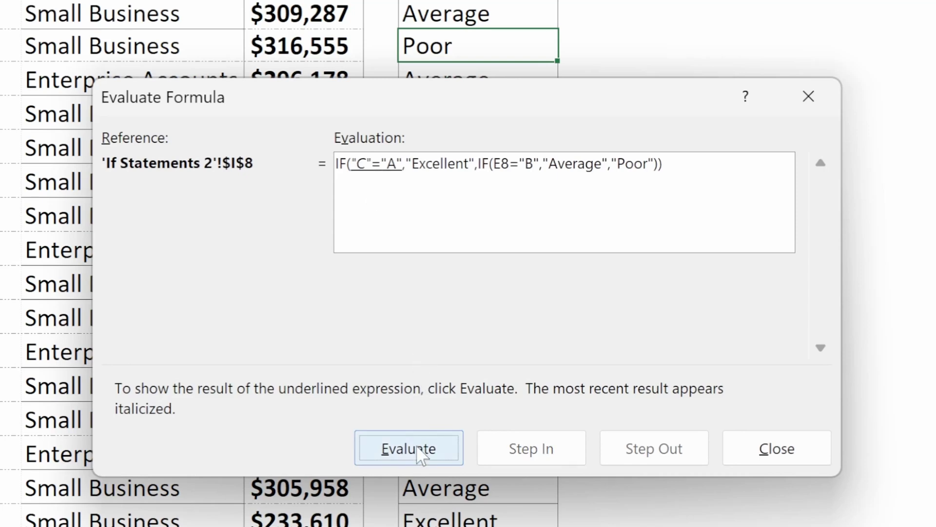
left_click(420, 454)
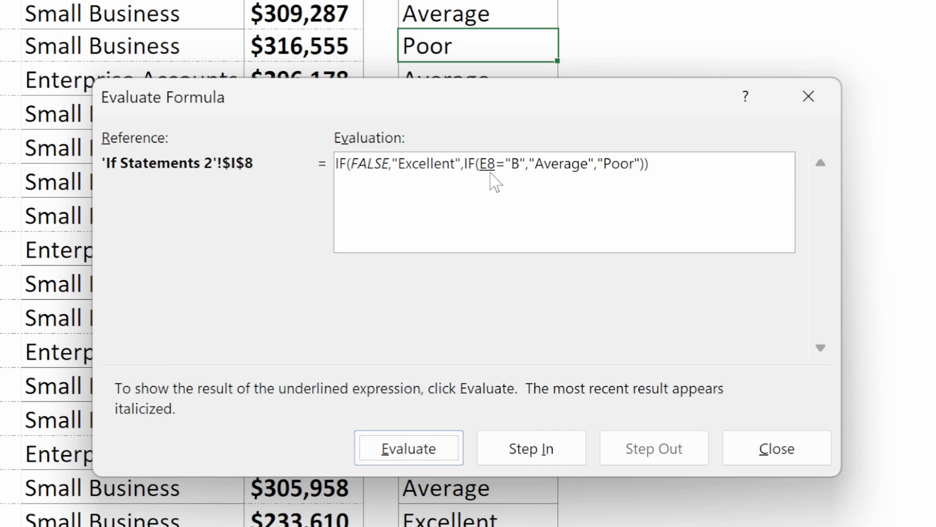
left_click(431, 459)
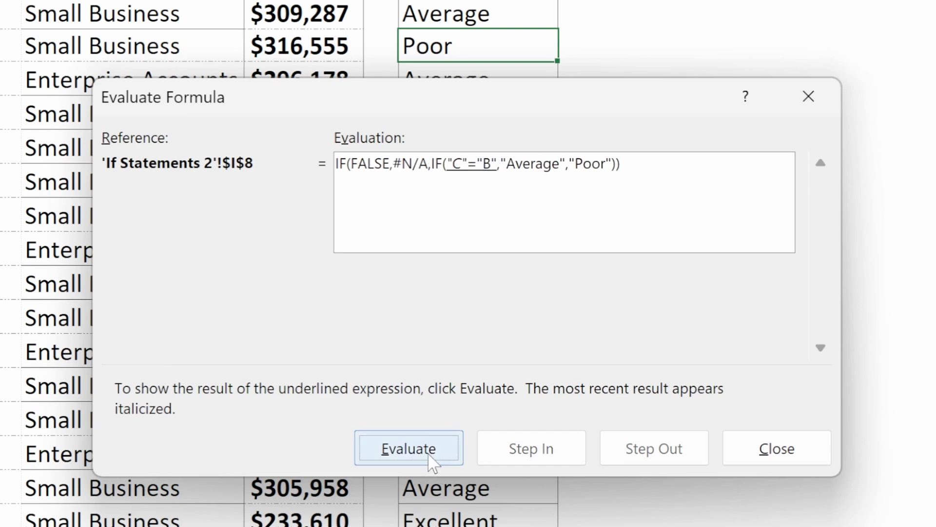
left_click(431, 459)
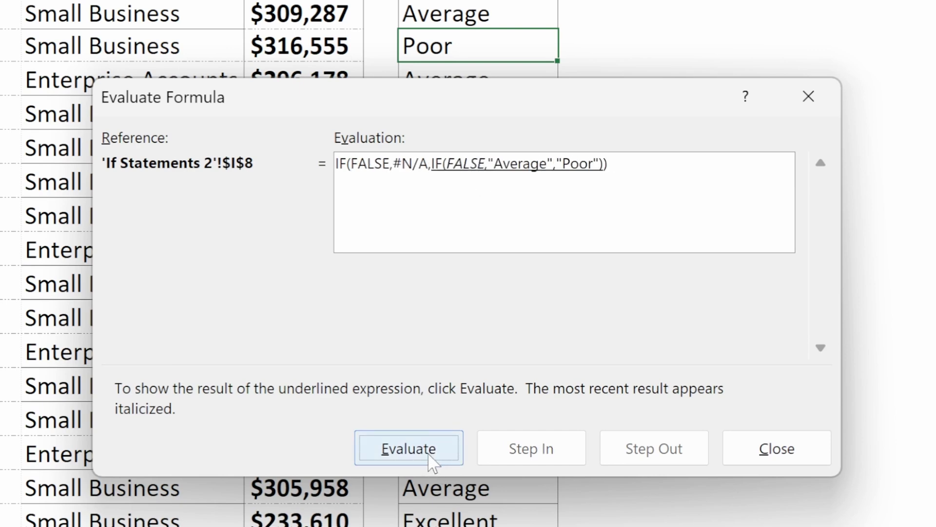
left_click(431, 459)
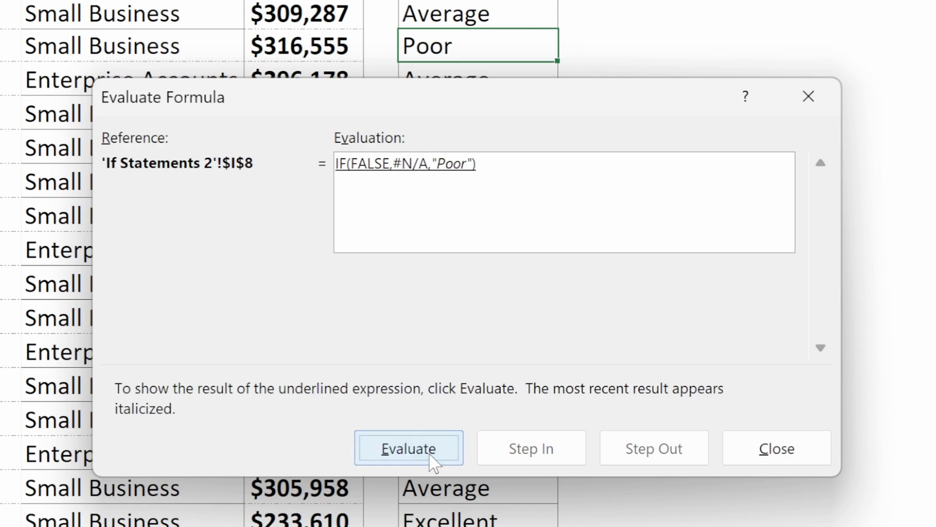